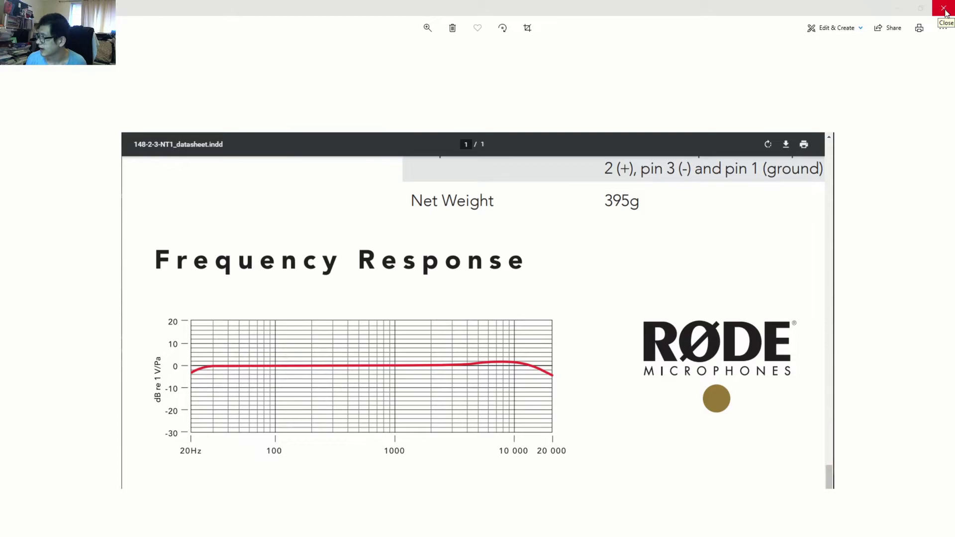
# - Close the RØDE NT1 datasheet viewer to reveal Audacity and the Monkeytype typing test
pyautogui.click(945, 9)
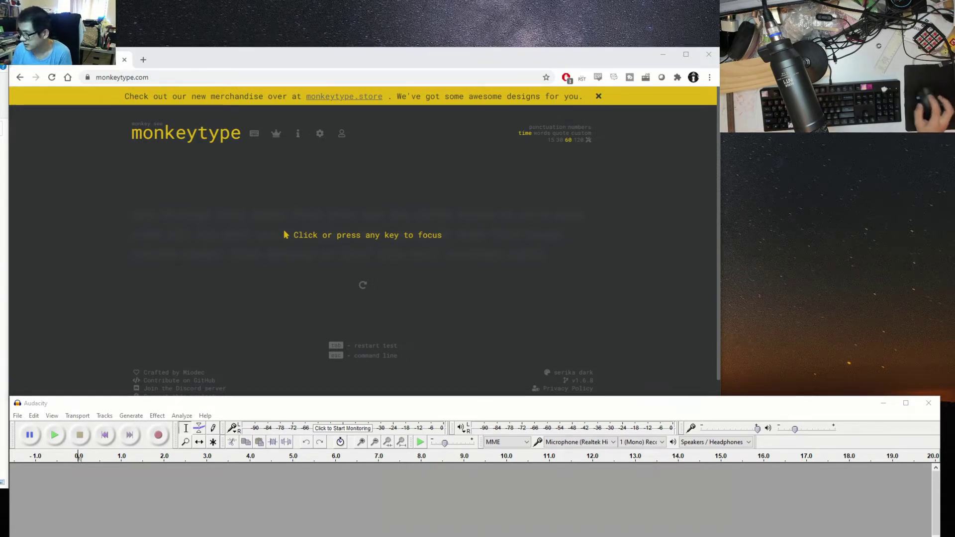
# - Bring Audacity to the front and switch to the Selection Tool
pyautogui.click(685, 407)
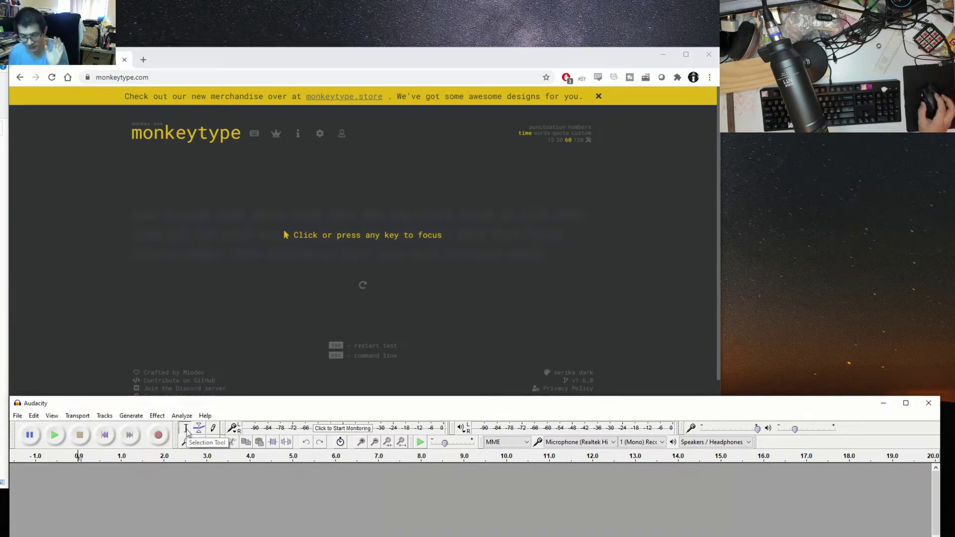
pyautogui.click(186, 430)
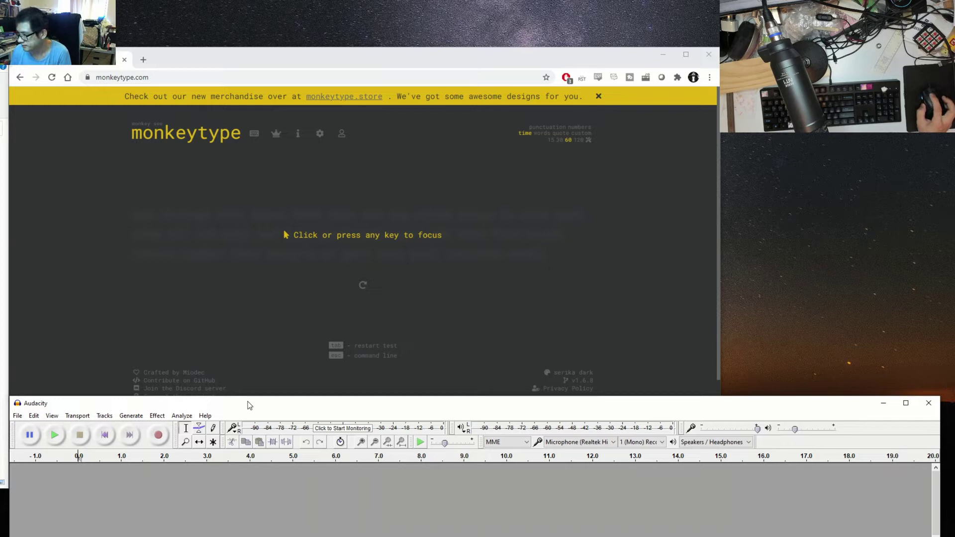
# - Start recording the microphone in Audacity, then focus the Monkeytype word area in Chrome
pyautogui.click(158, 436)
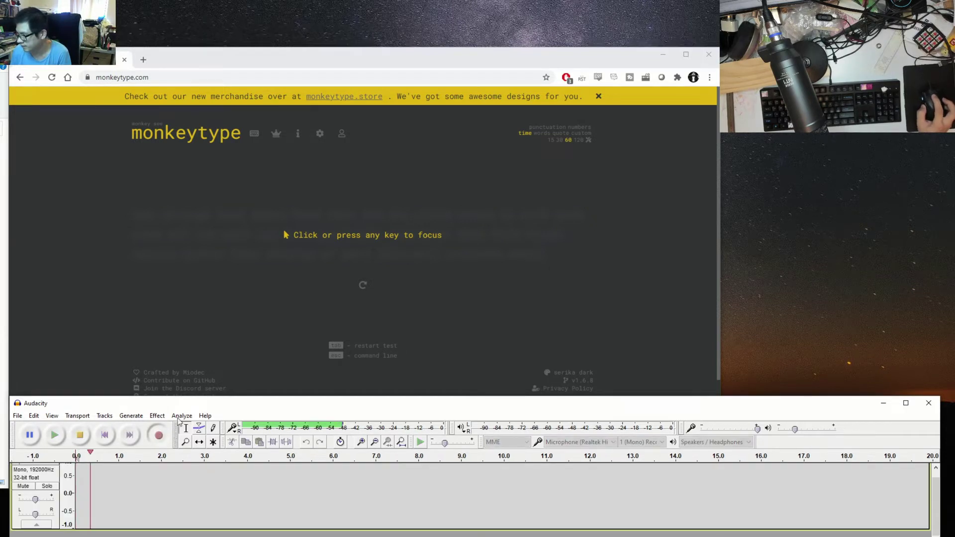
pyautogui.click(341, 63)
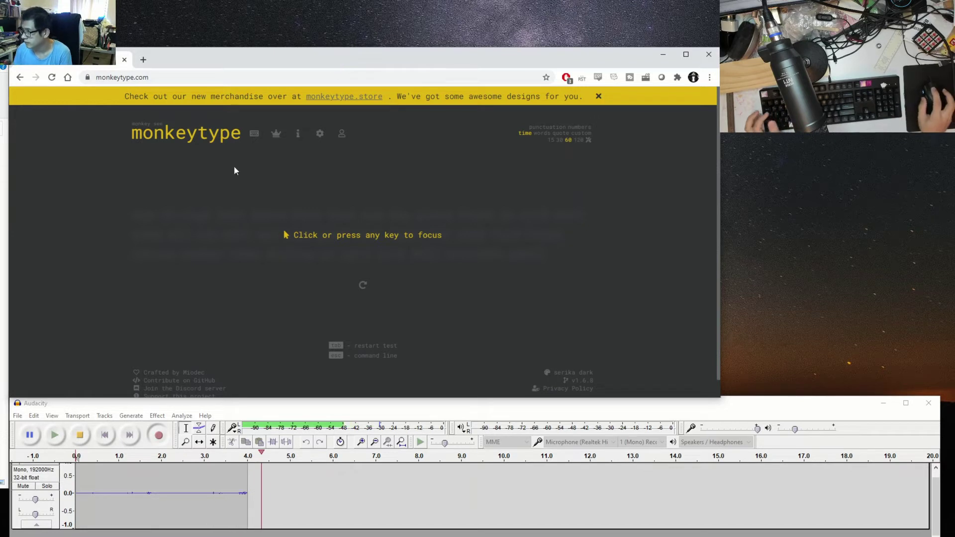
pyautogui.click(377, 240)
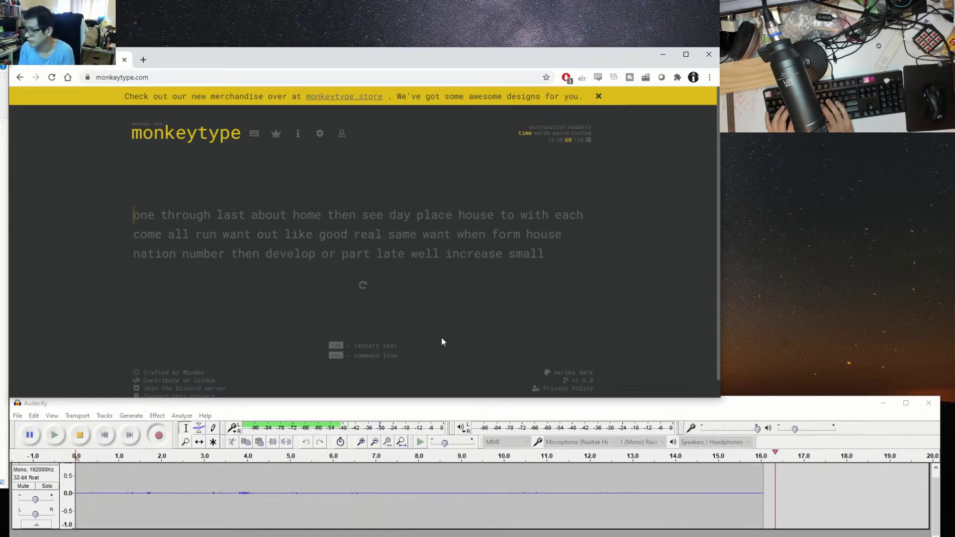
# - Type the Monkeytype 60-second test words, beginning 'one through last about home then see day…'
pyautogui.write('one th')
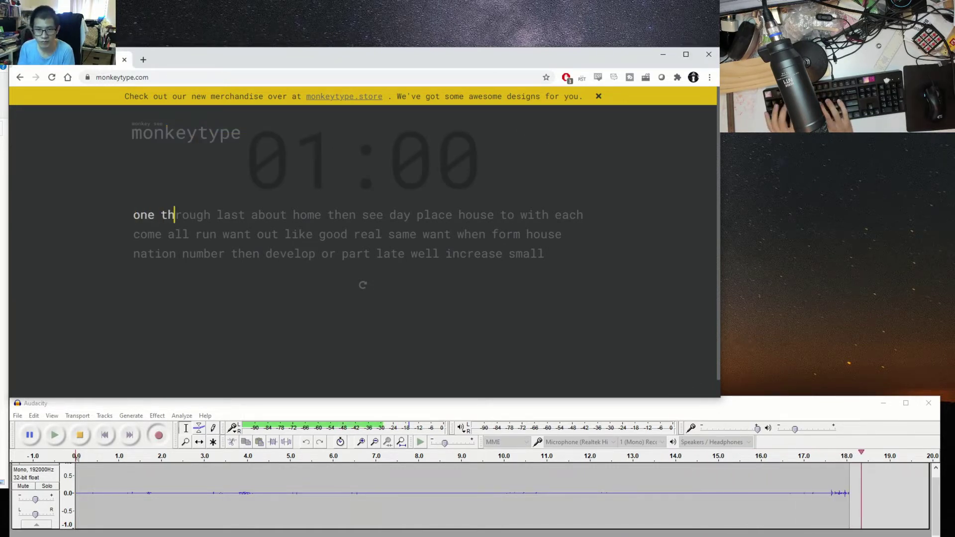
pyautogui.write('rough last about')
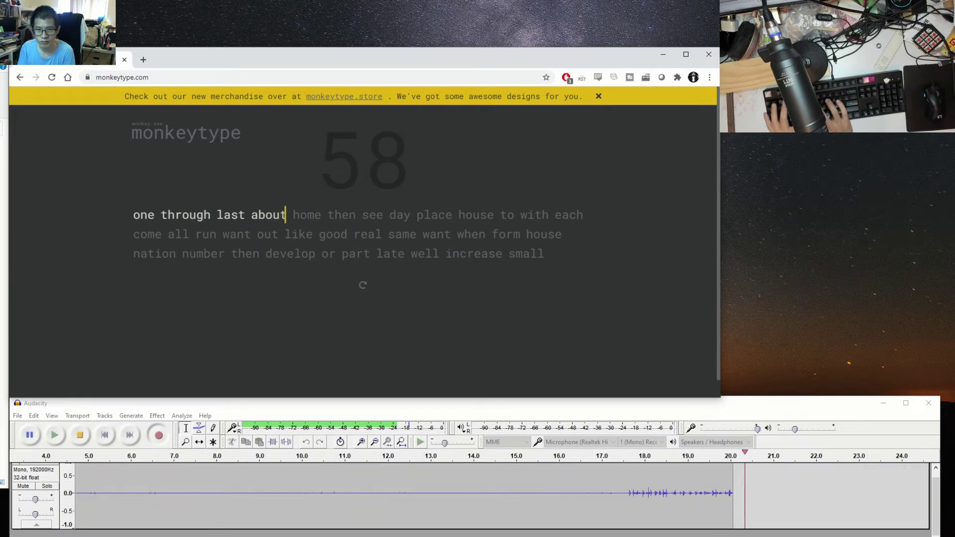
pyautogui.write(' home then see day')
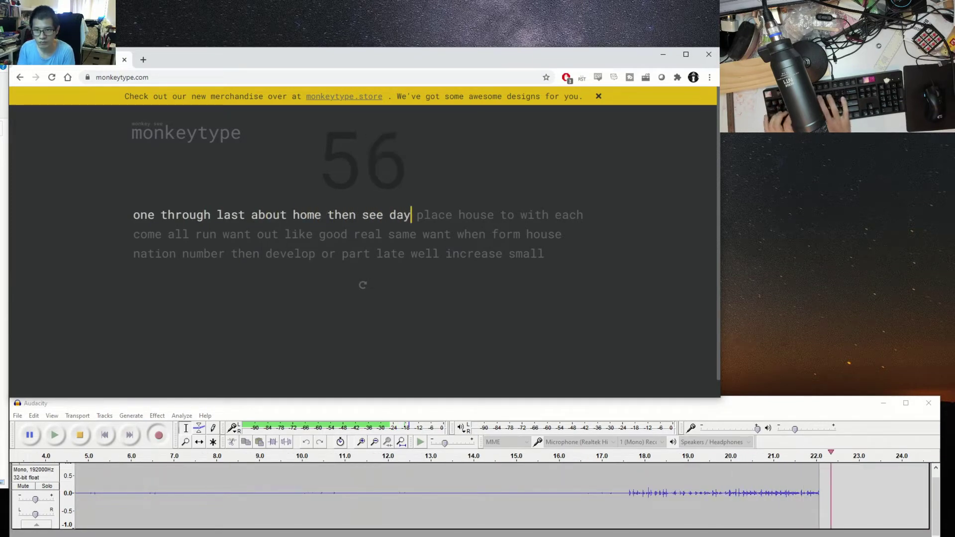
pyautogui.write(' place house to wit')
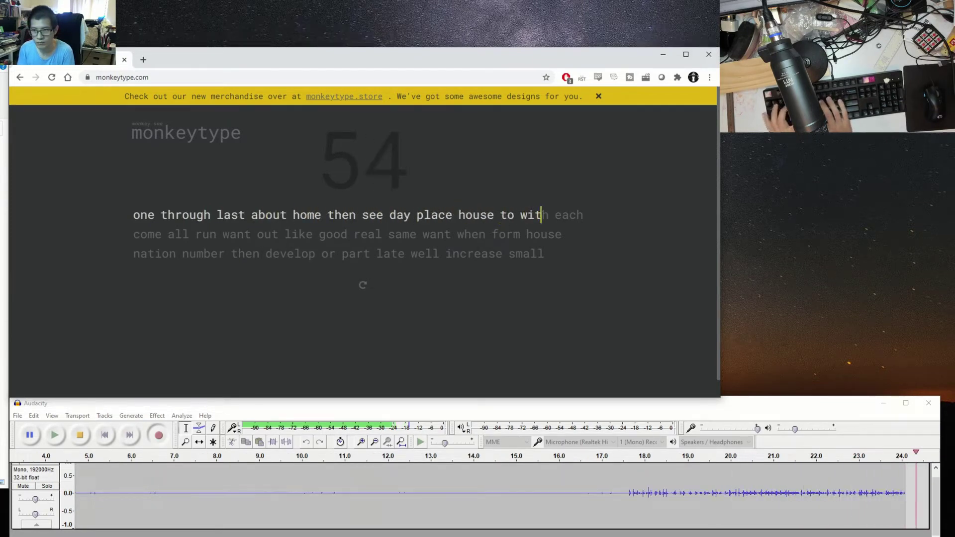
pyautogui.write('h each come all ru')
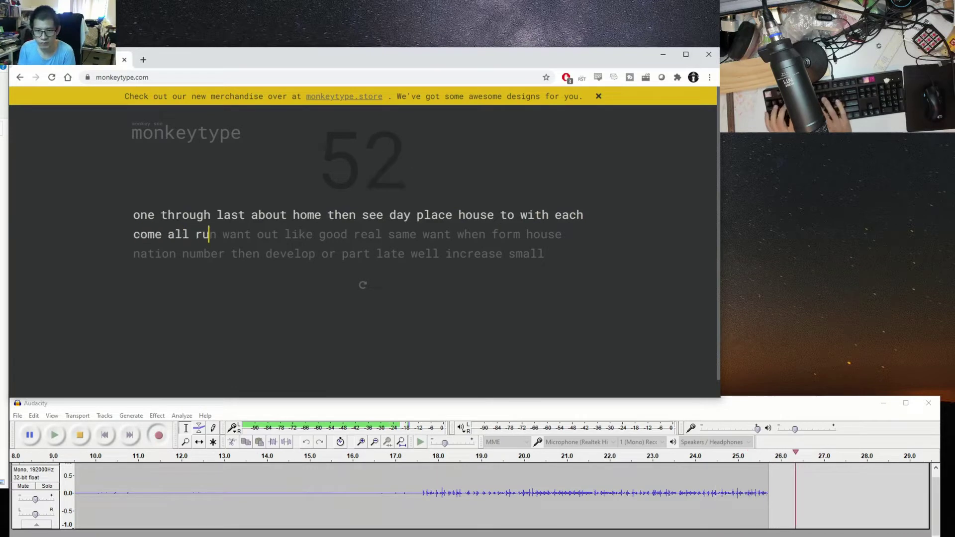
pyautogui.write('n want out like good')
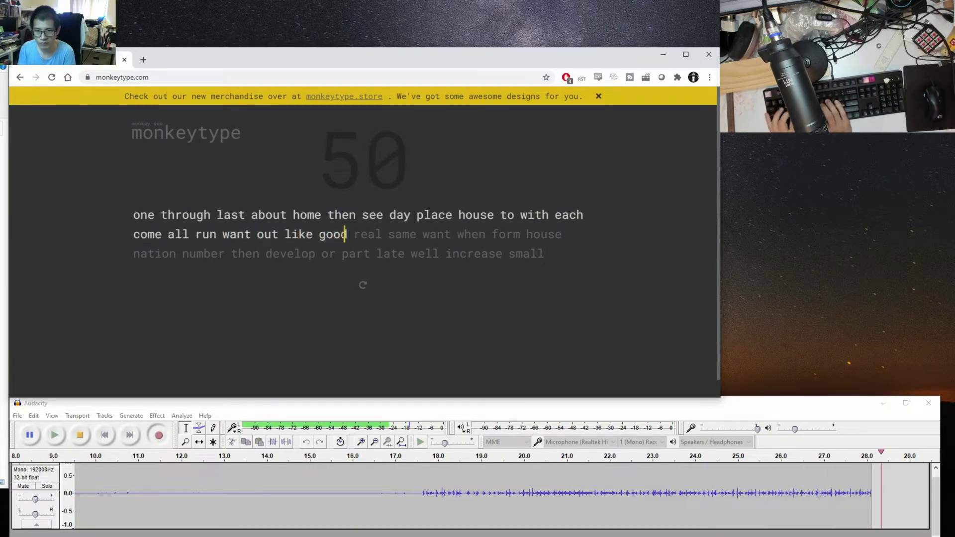
pyautogui.write(' real same want when')
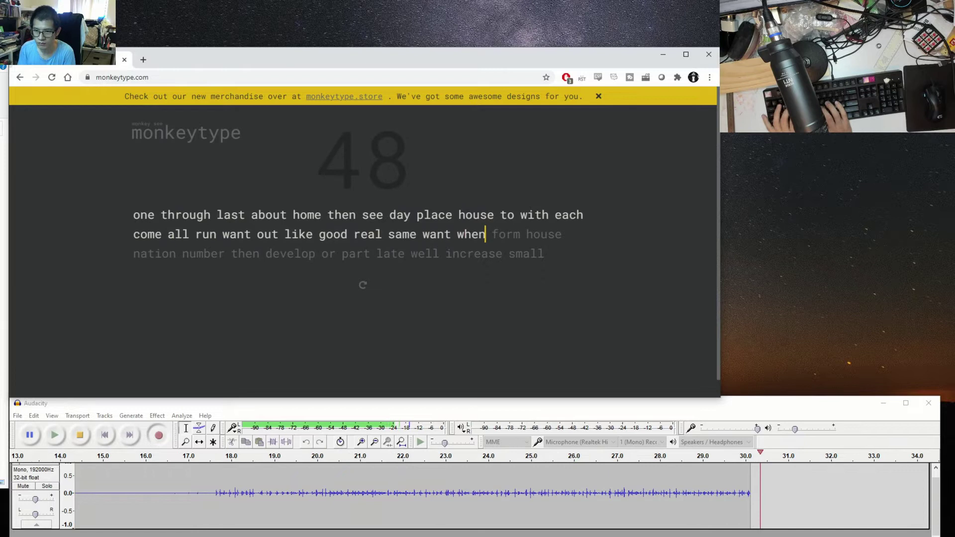
pyautogui.write(' form house nation')
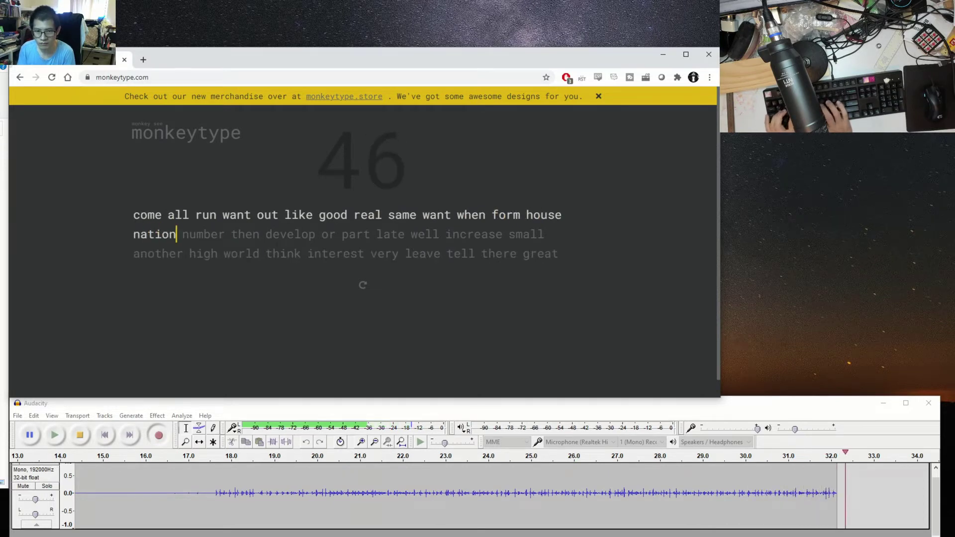
pyautogui.write(' number then d')
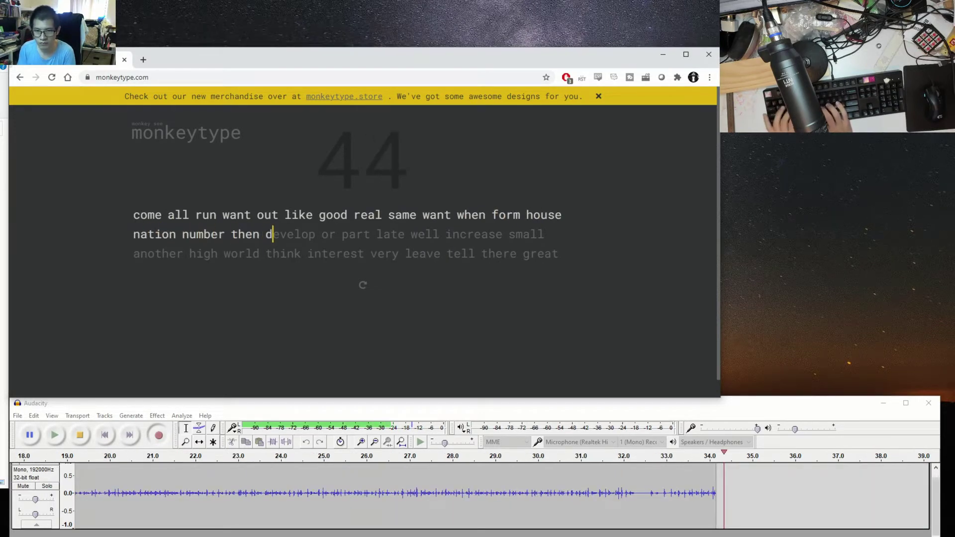
pyautogui.write('evelop or part lat')
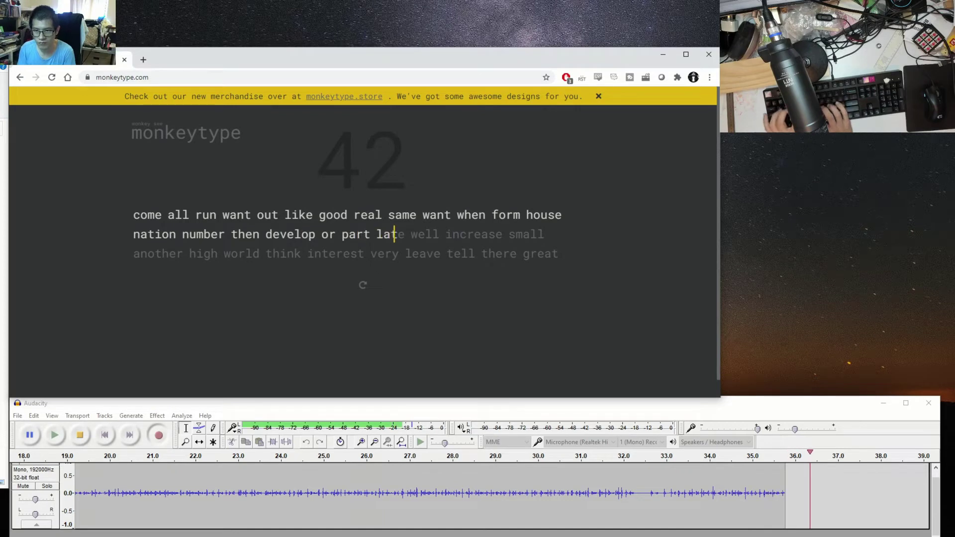
pyautogui.write('e well increase sma')
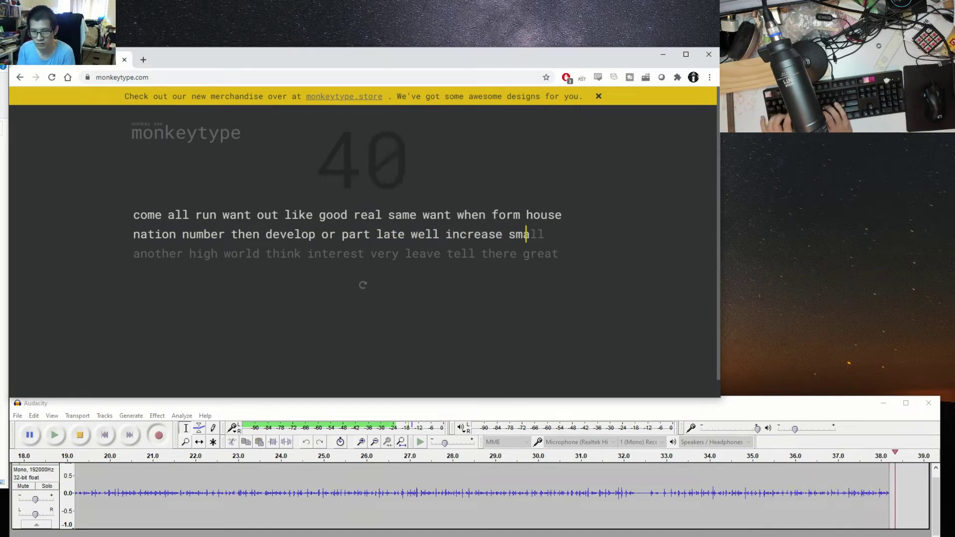
pyautogui.write('ll another ')
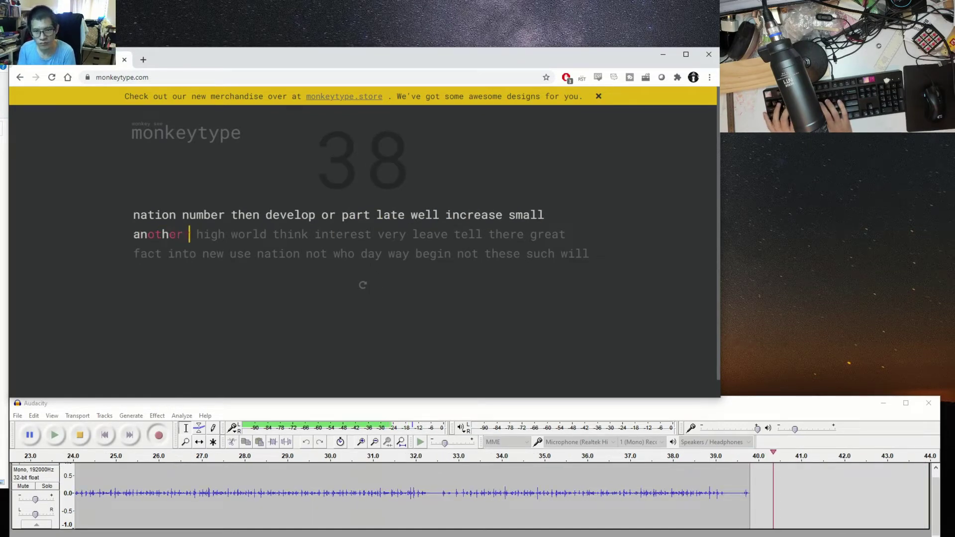
pyautogui.write('high world thin')
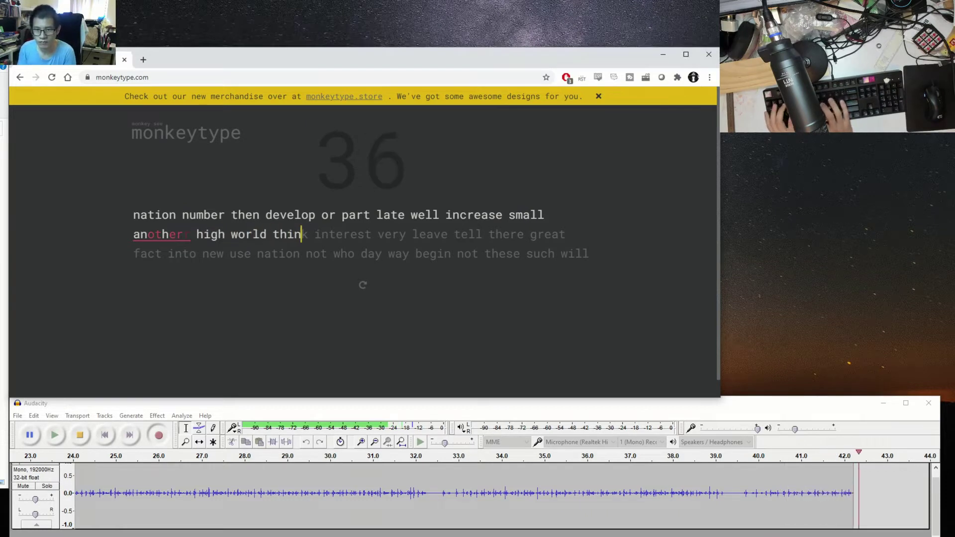
pyautogui.write('k interest very ')
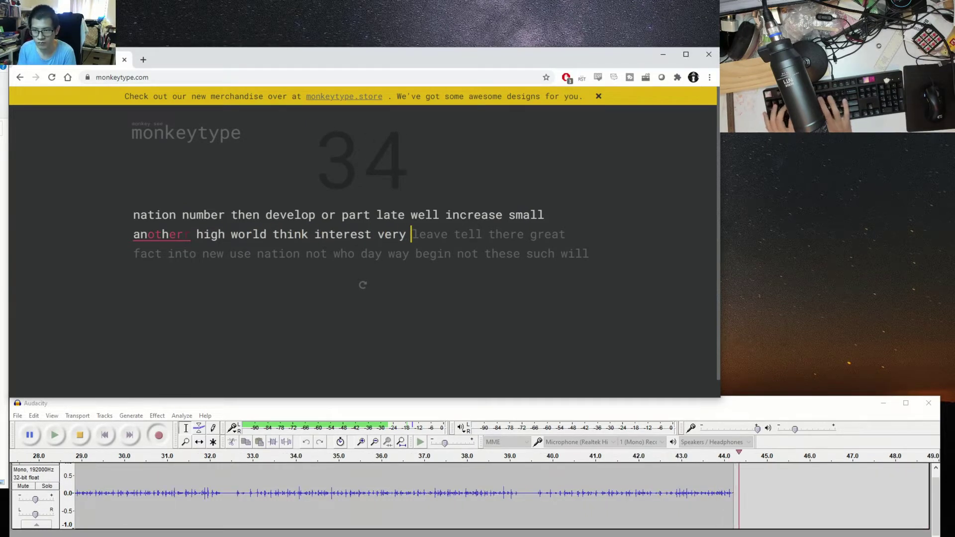
pyautogui.write('leave tell there ')
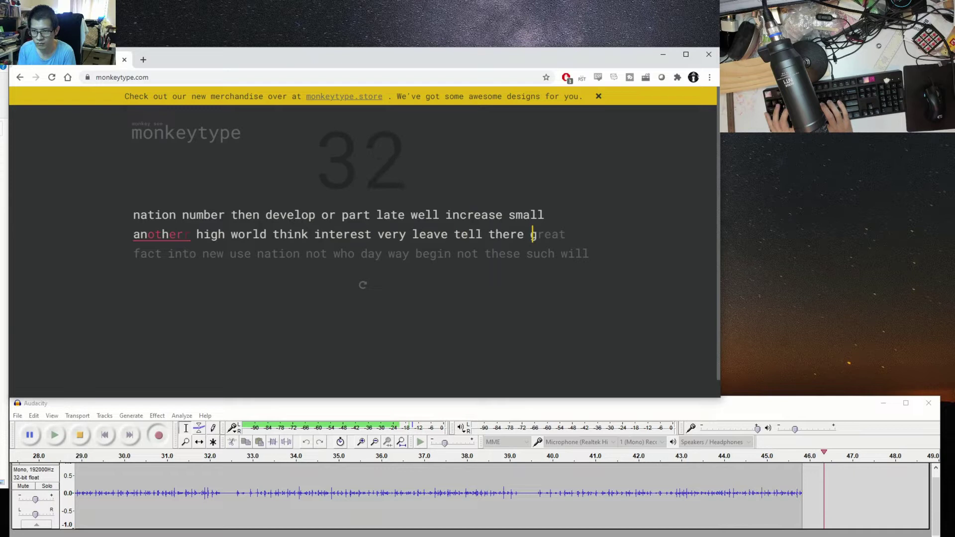
pyautogui.write('great fact into ne')
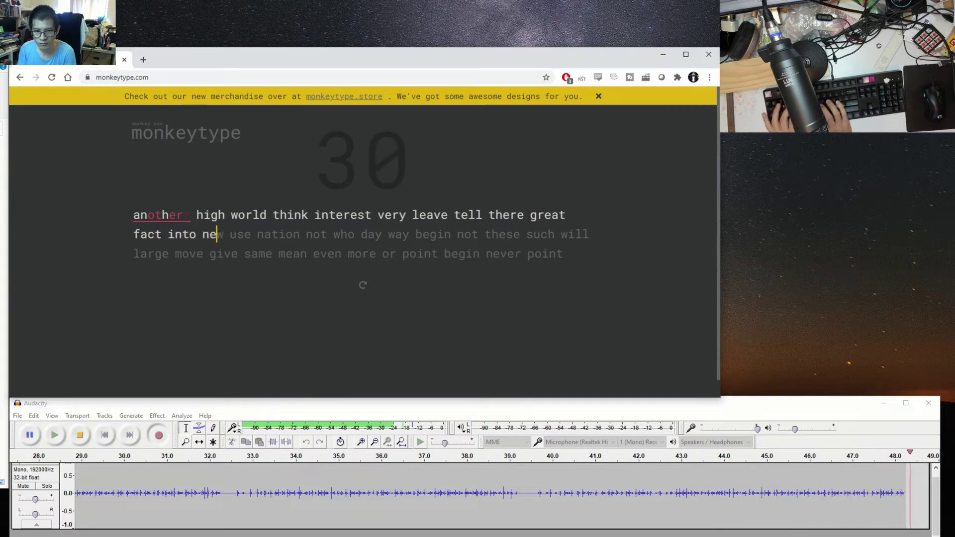
pyautogui.write('w use nation')
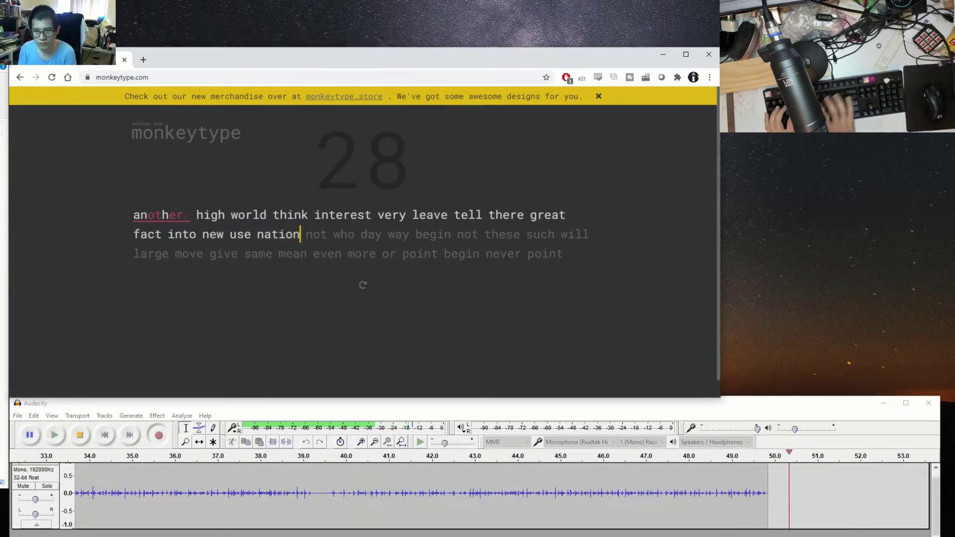
pyautogui.write(' not who d')
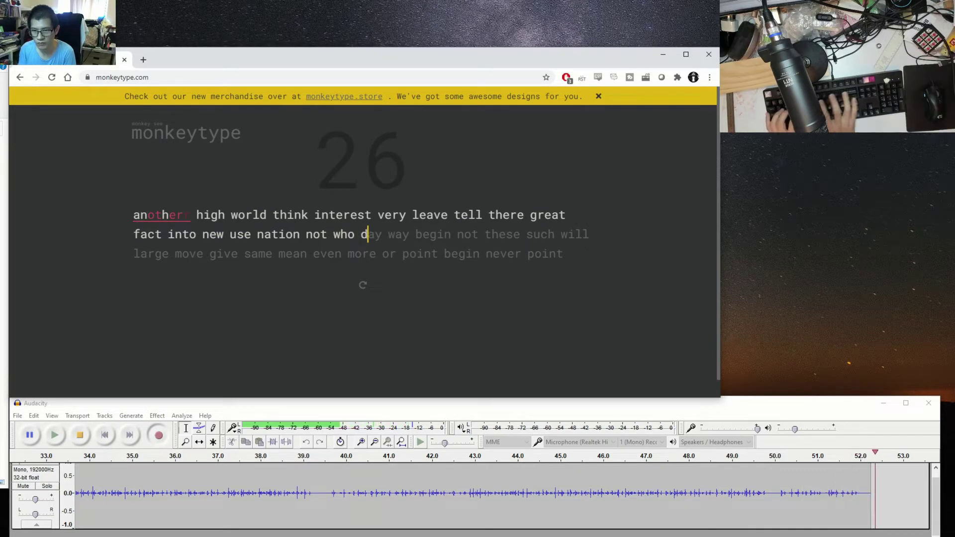
pyautogui.write('ay way begin n')
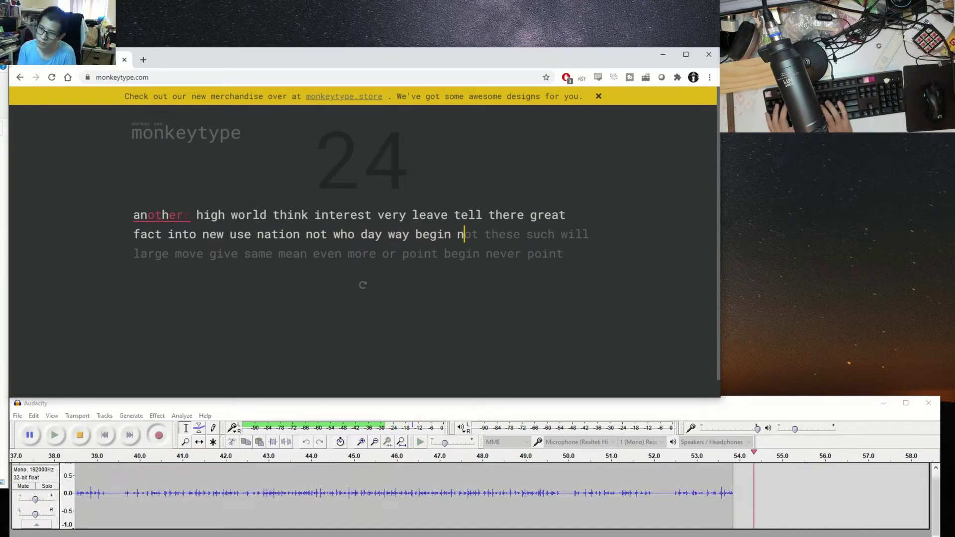
pyautogui.write('ot these such wil')
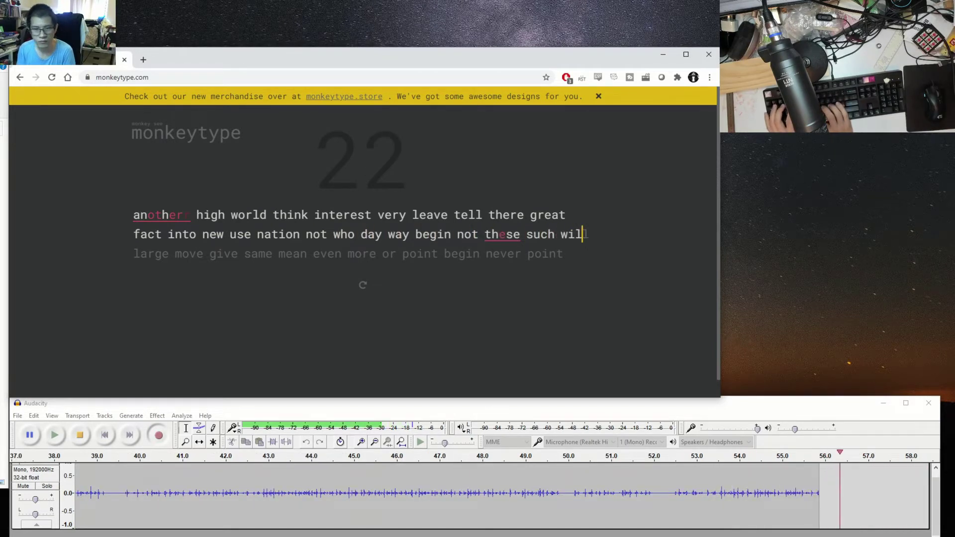
pyautogui.write('l large move give ')
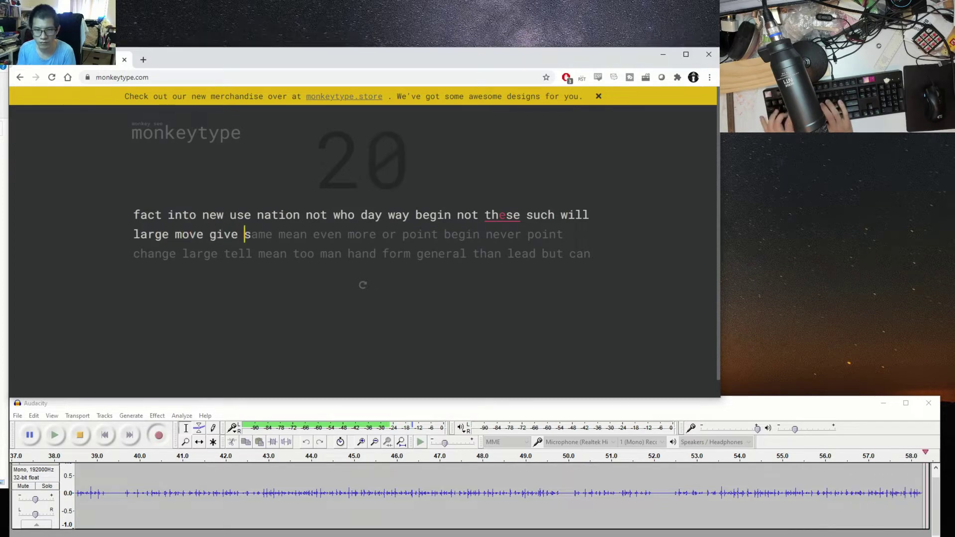
pyautogui.write('same mean eve')
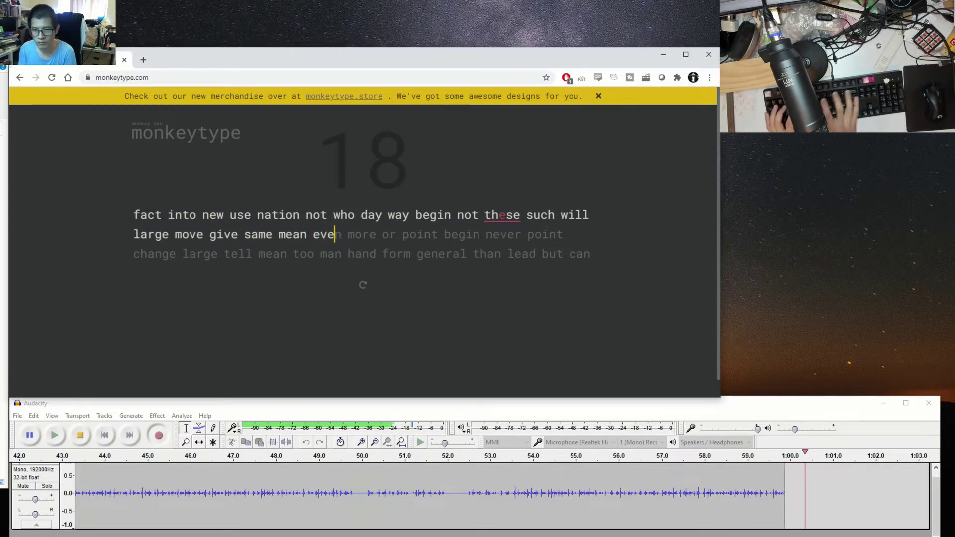
pyautogui.write('n more or poin')
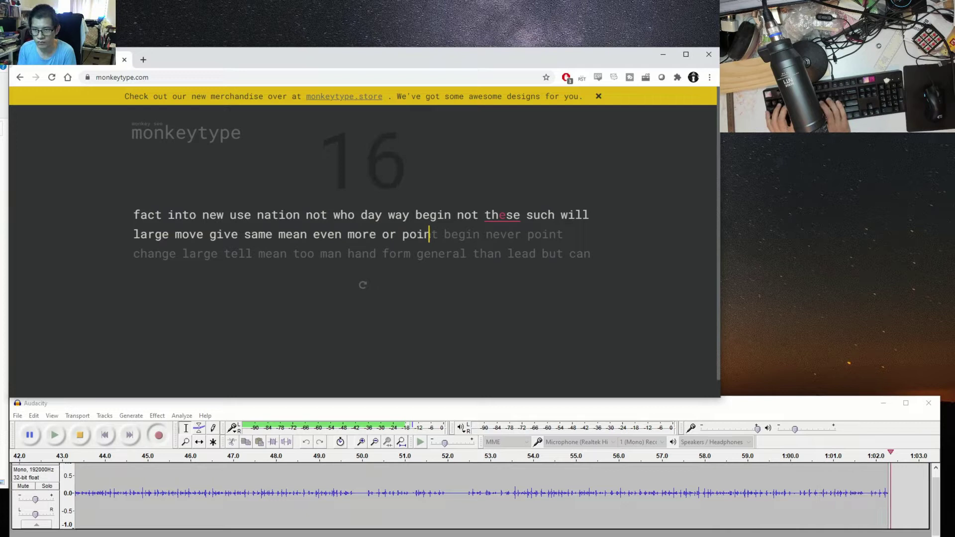
pyautogui.write('t begin nevere poi')
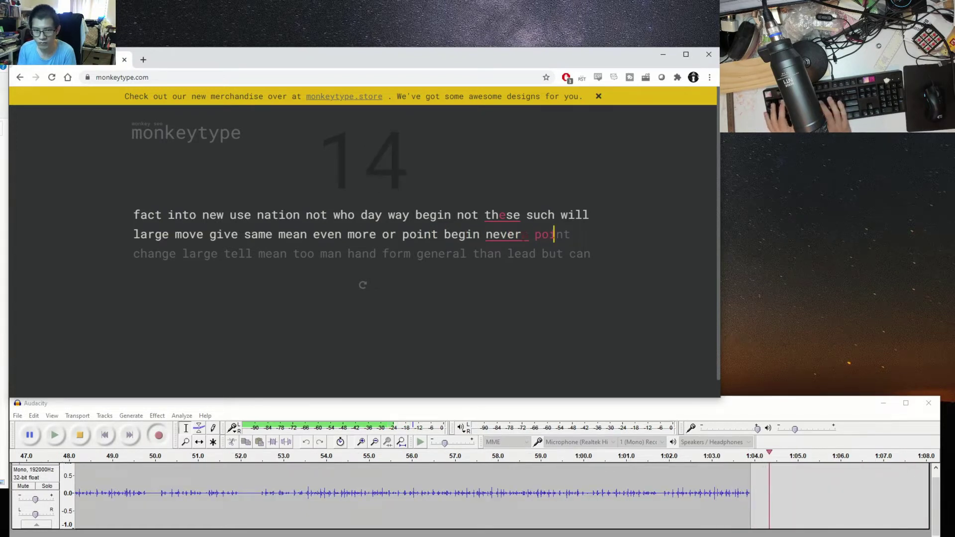
pyautogui.write('nt change large ')
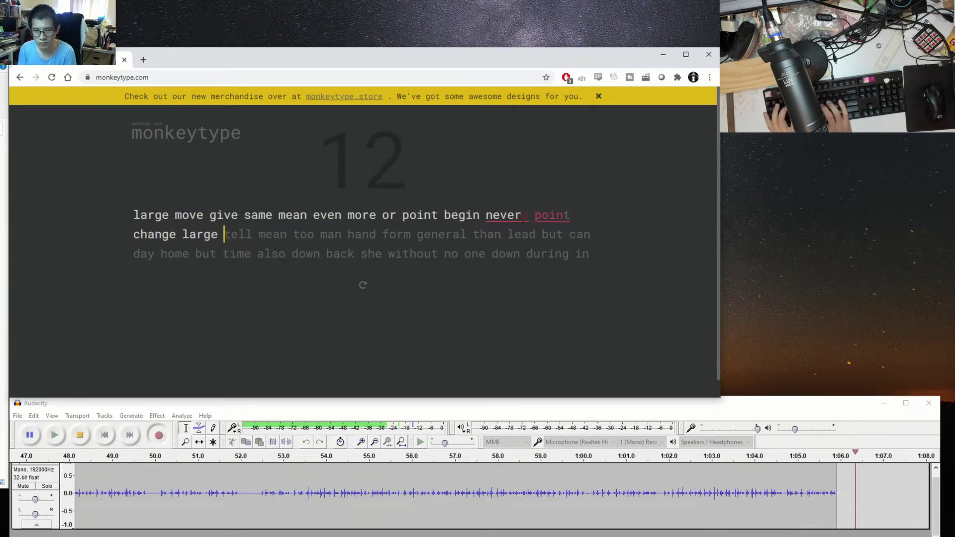
pyautogui.write('tell mean too man')
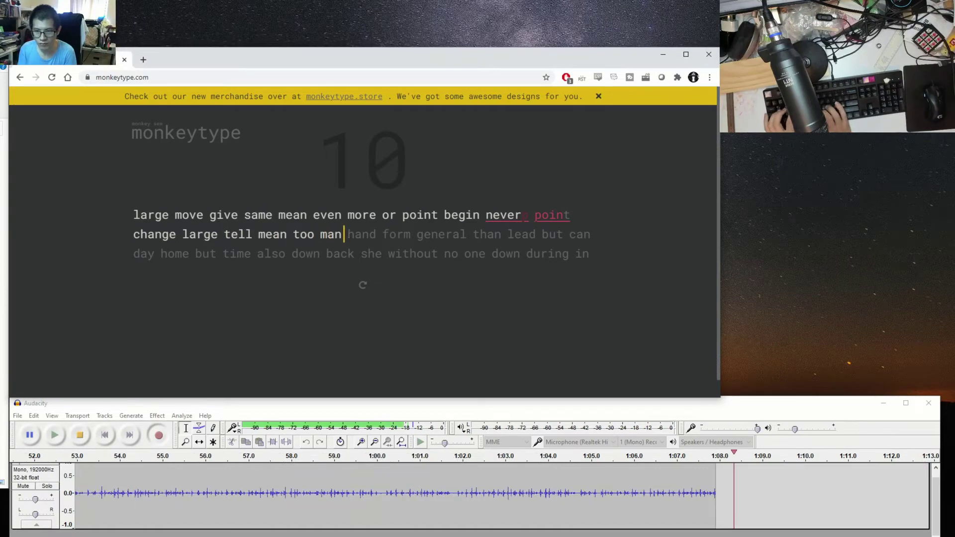
pyautogui.write('hand form general')
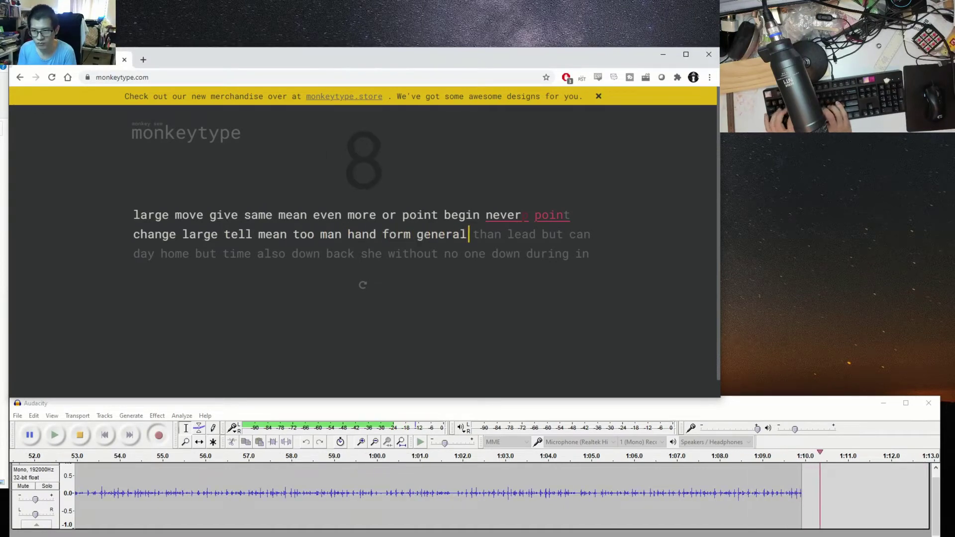
pyautogui.write(' than lead but ')
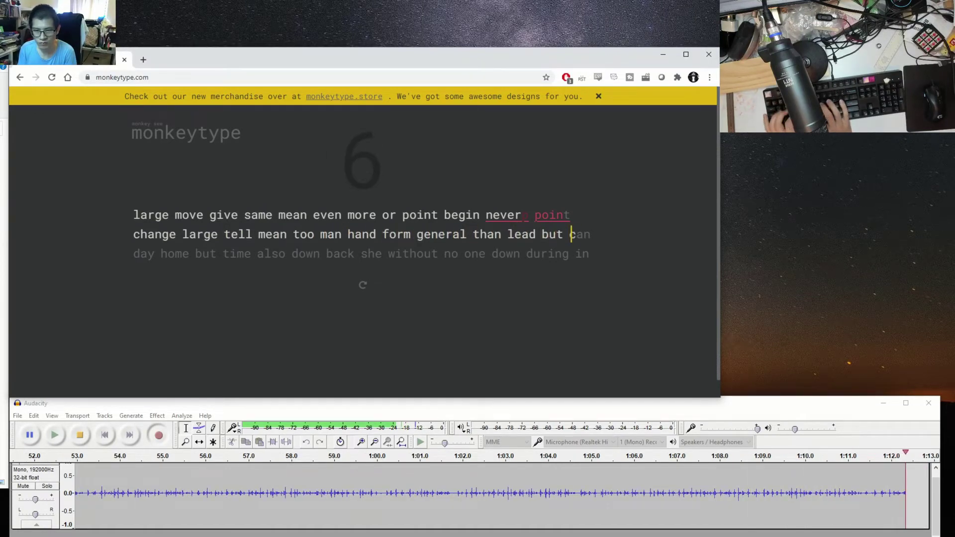
pyautogui.write('can day home b')
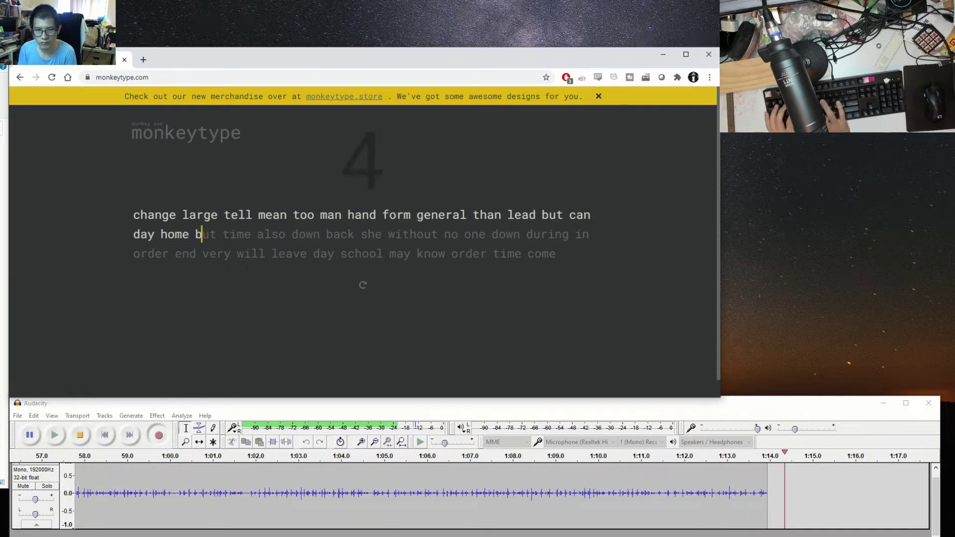
pyautogui.write('ut time also ')
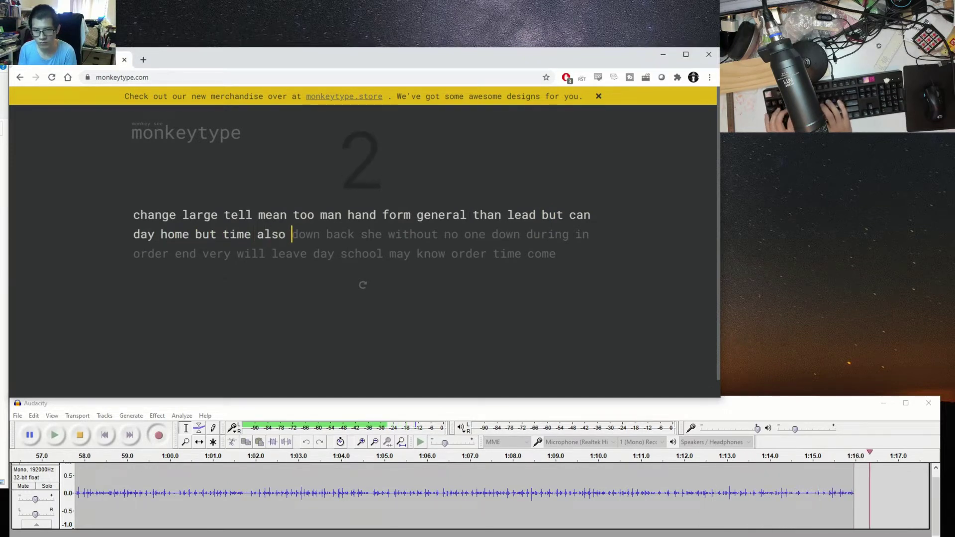
pyautogui.write('down back')
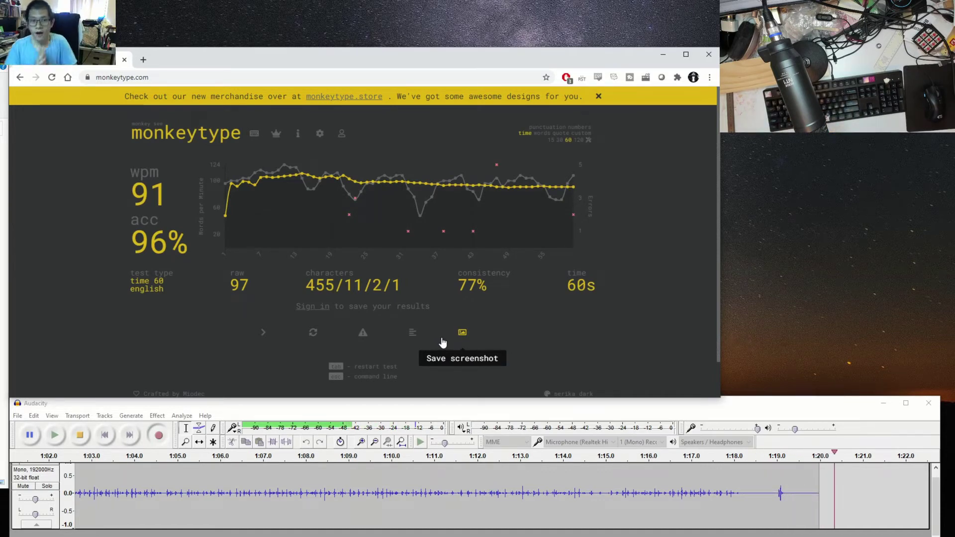
# - Stop the Audacity recording so the typing take ends around 1:23
pyautogui.click(158, 441)
pyautogui.press('space')
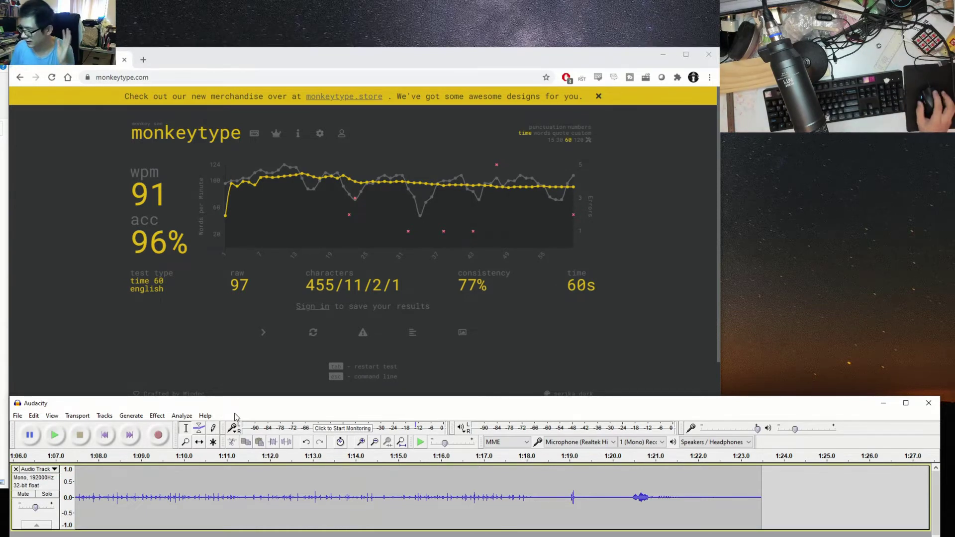
# - Jump to the track start and drag-select the silent region from about 17 s back to 7 s
pyautogui.click(304, 481)
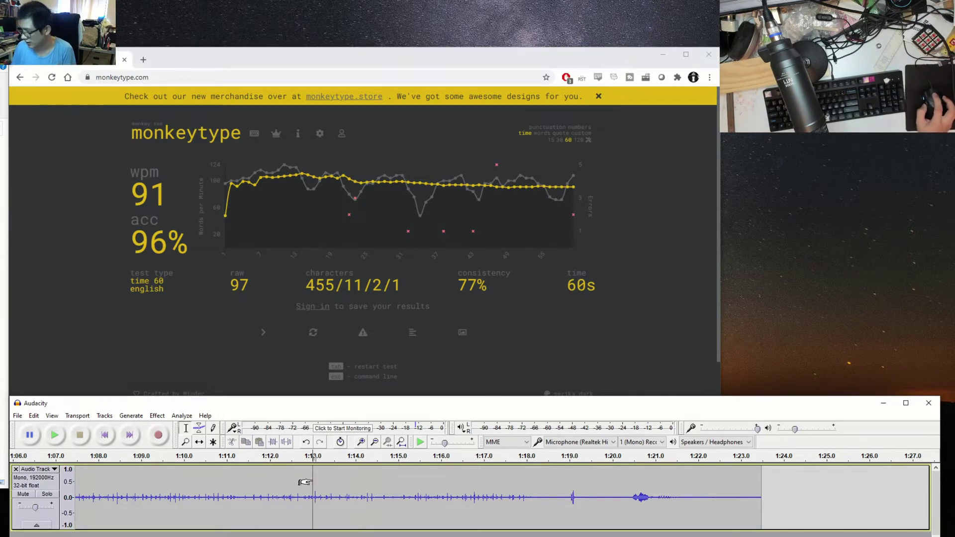
pyautogui.press('Home')
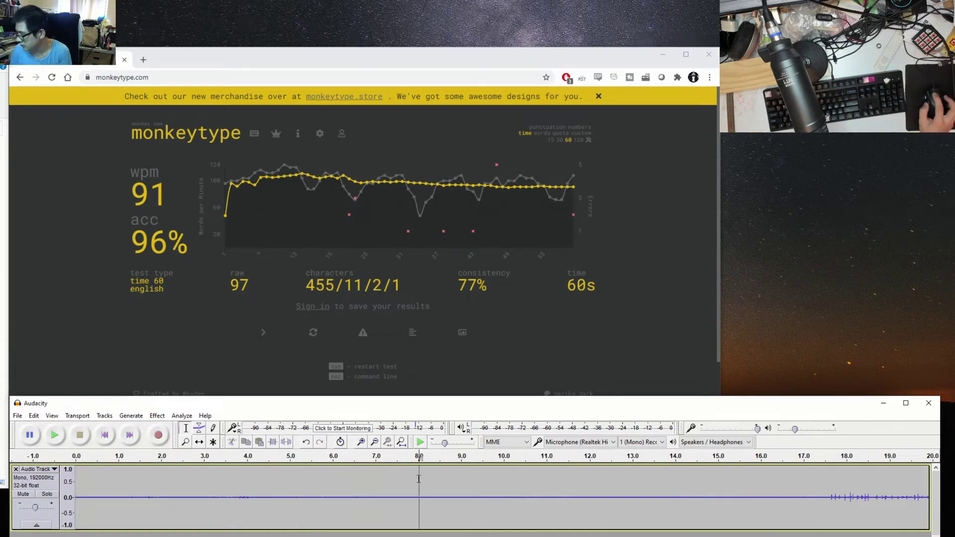
pyautogui.moveTo(419, 479)
pyautogui.mouseDown()
pyautogui.moveTo(804, 486)
pyautogui.moveTo(937, 500)
pyautogui.moveTo(662, 486)
pyautogui.mouseUp()
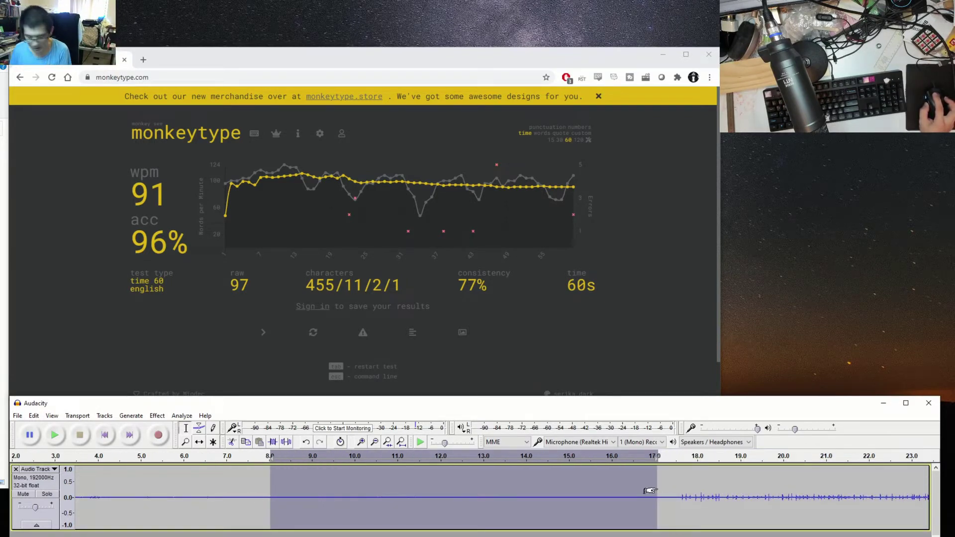
pyautogui.click(647, 481)
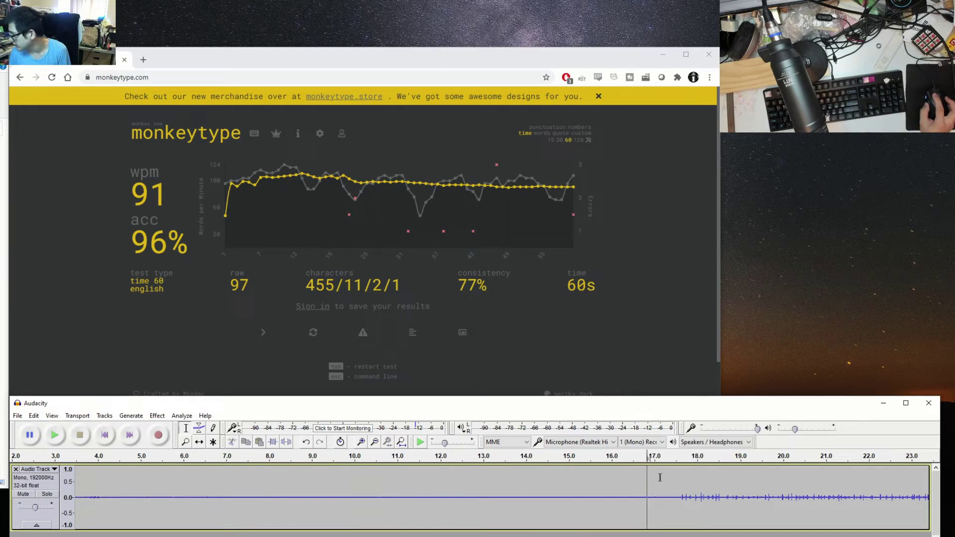
pyautogui.moveTo(657, 477); pyautogui.dragTo(228, 477)
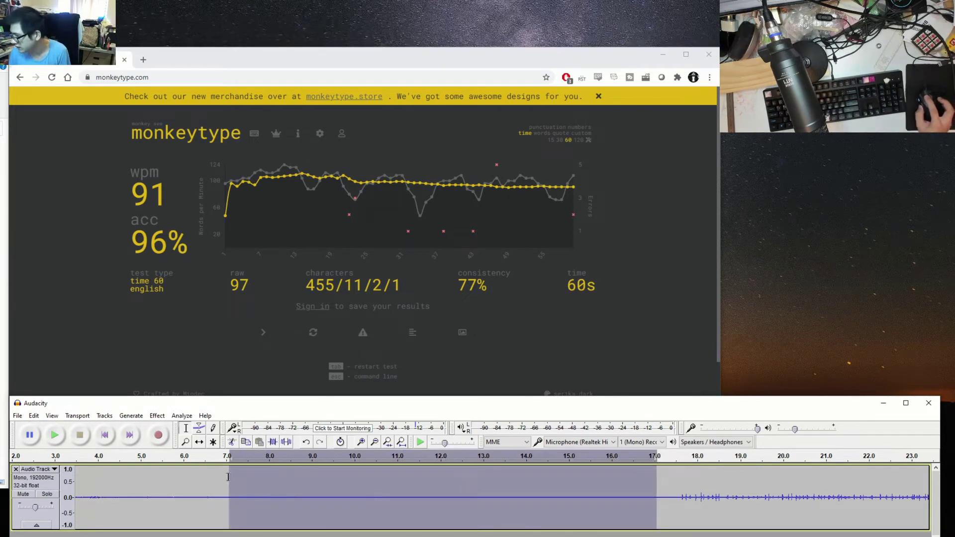
# - Capture a Noise Reduction noise profile from the selected 7–17 s quiet stretch
pyautogui.click(164, 415)
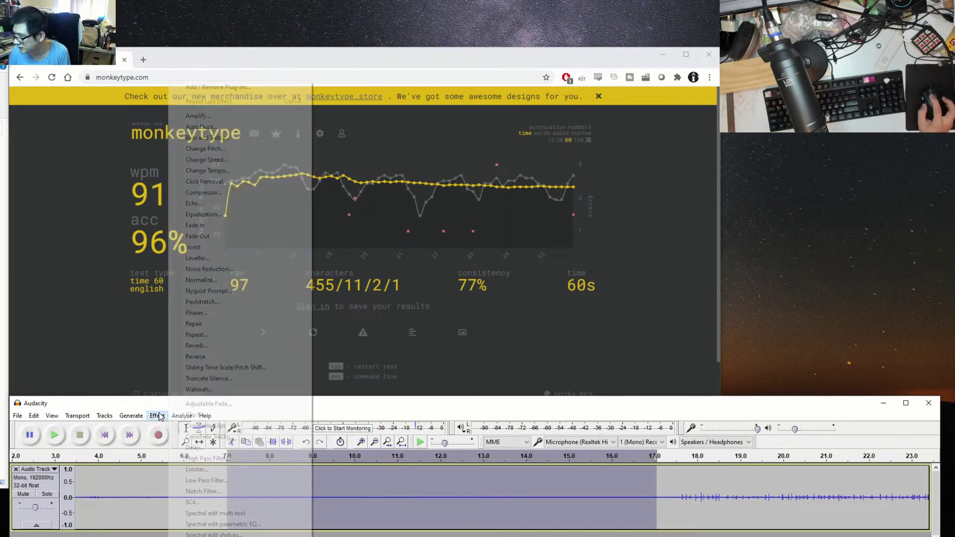
pyautogui.click(210, 269)
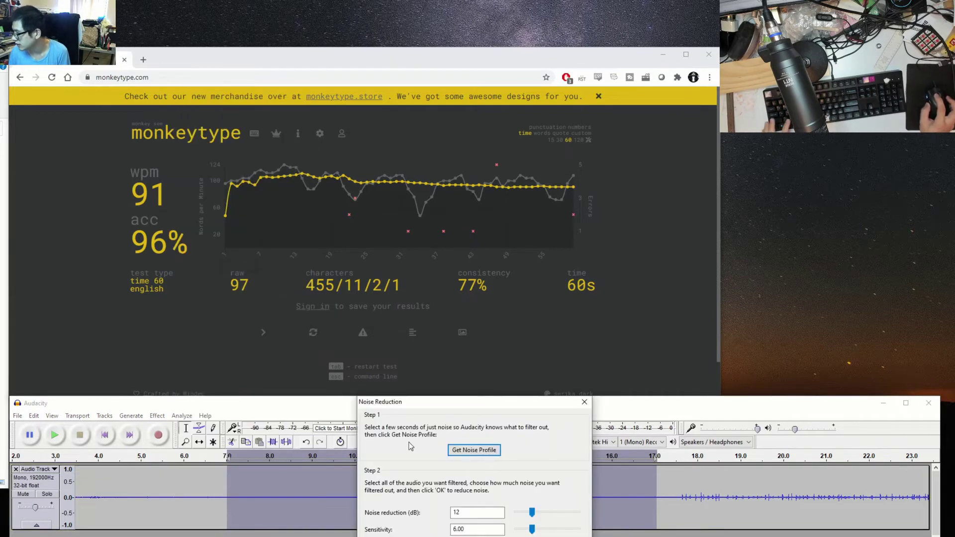
pyautogui.click(474, 450)
# - Select the whole track, apply Noise Reduction with that profile, then reselect through to the end
pyautogui.click(274, 481)
pyautogui.hotkey('ctrl', 'a')
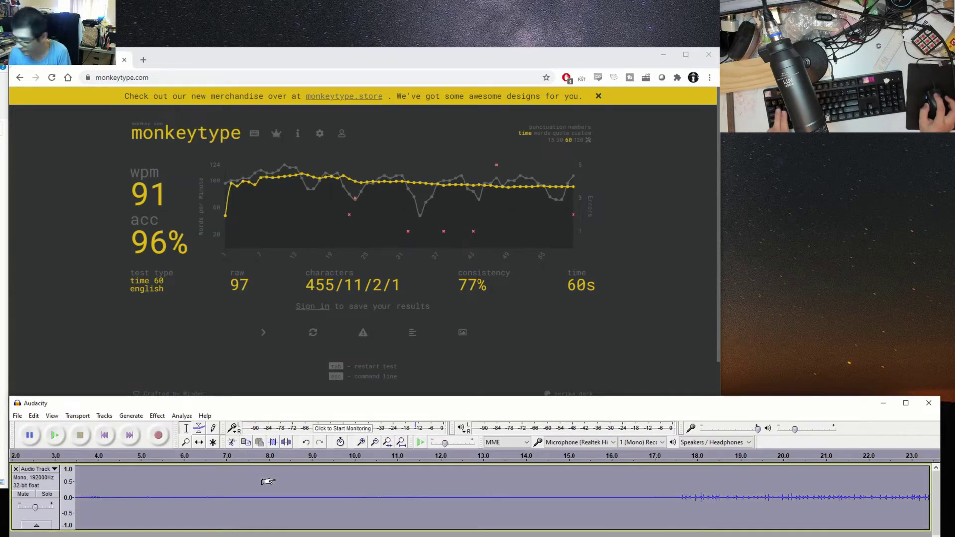
pyautogui.click(163, 416)
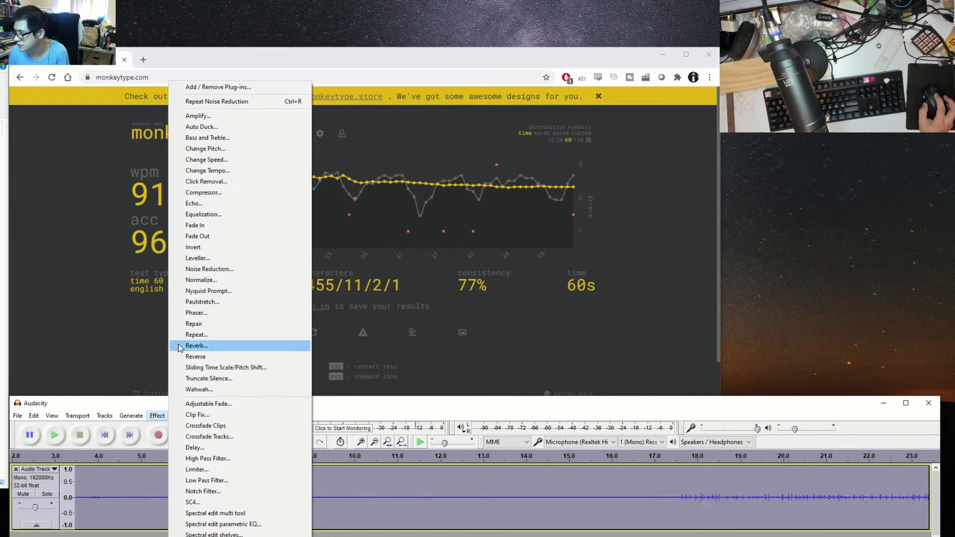
pyautogui.click(209, 269)
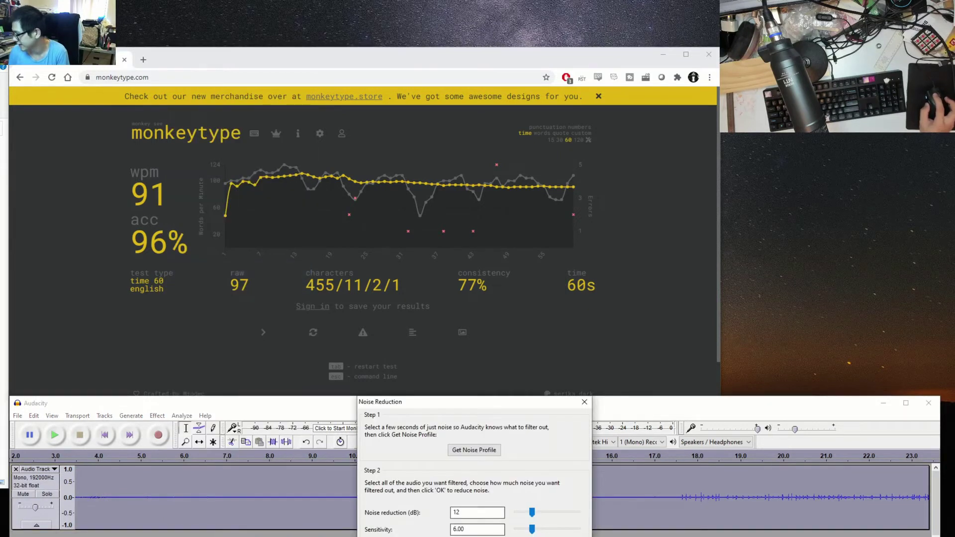
pyautogui.click(462, 527)
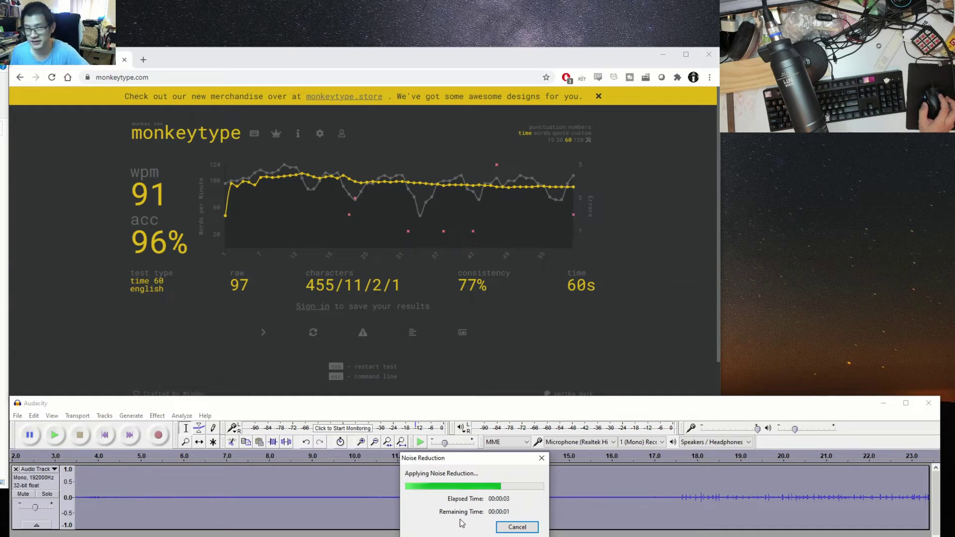
pyautogui.click(356, 486)
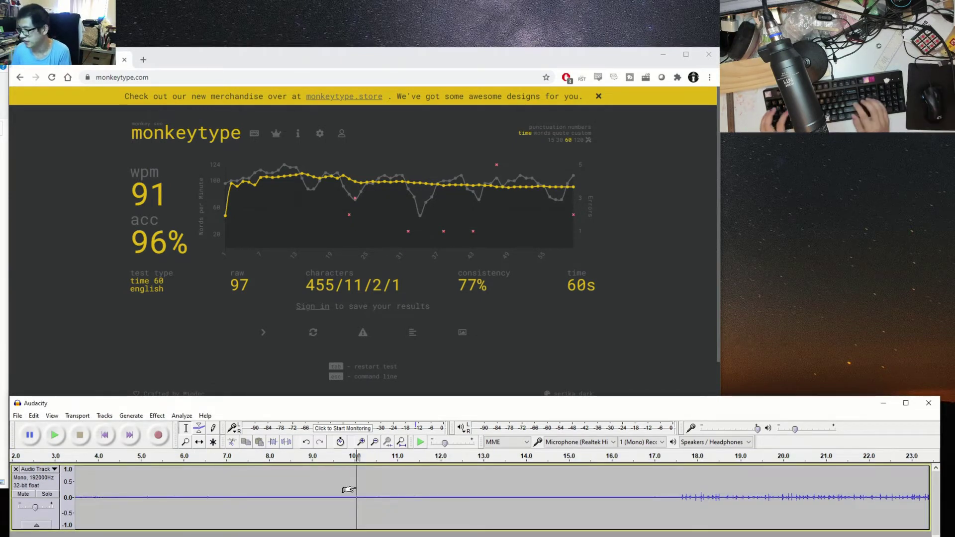
pyautogui.hotkey('shift', 'End')
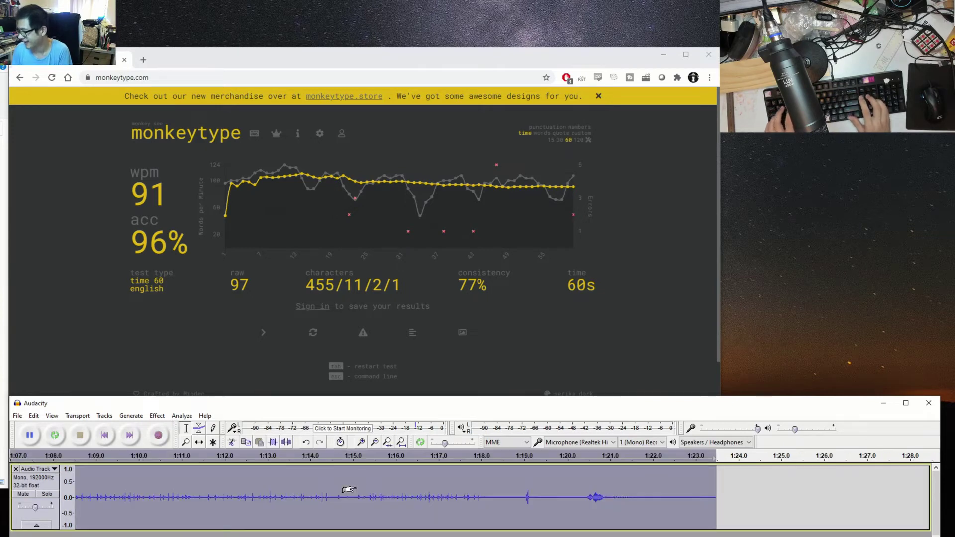
# - Boost the typing recording with Amplify, accepting the suggested amplification
pyautogui.click(162, 418)
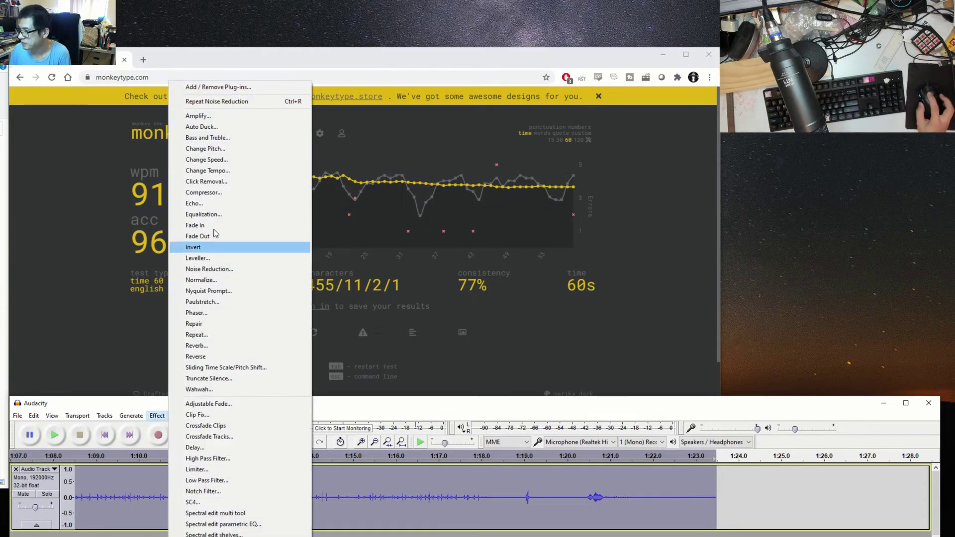
pyautogui.click(204, 116)
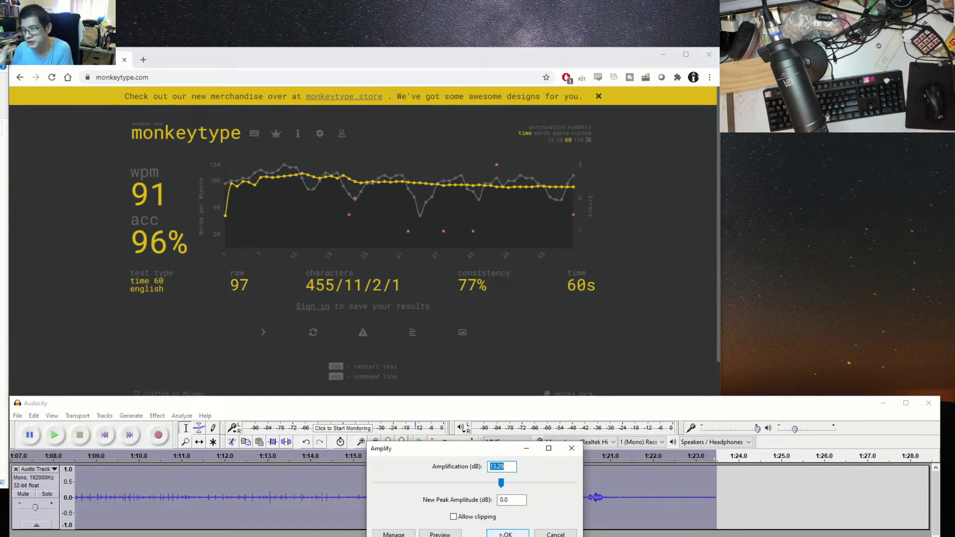
pyautogui.click(505, 534)
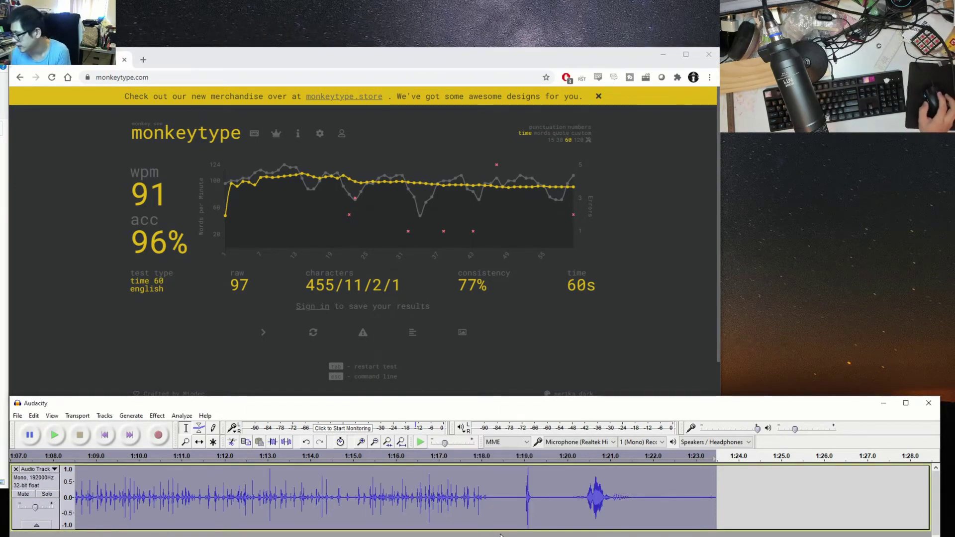
# - Select the quiet first 17 seconds of the track and remove them
pyautogui.click(483, 496)
pyautogui.press('Home')
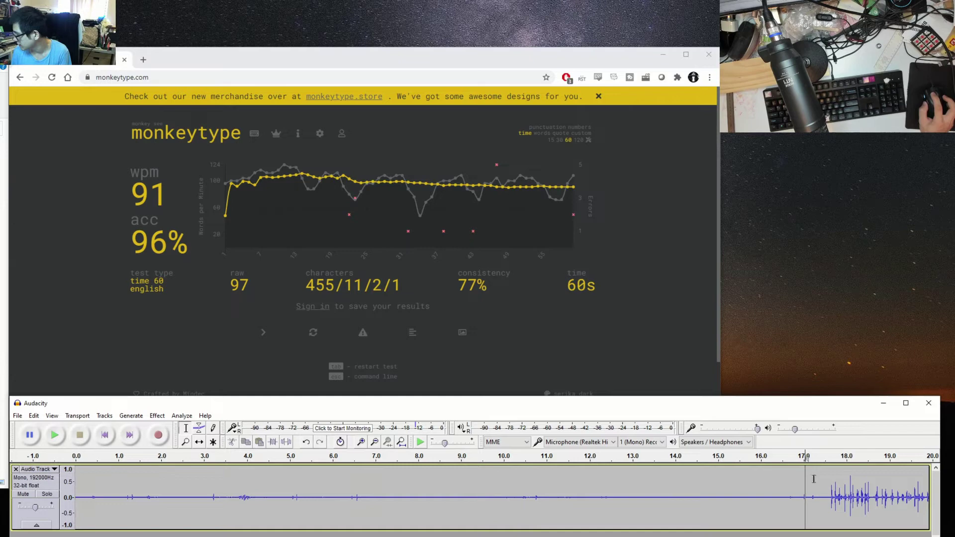
pyautogui.moveTo(815, 479); pyautogui.dragTo(4, 482)
pyautogui.hotkey('ctrl', 'z')
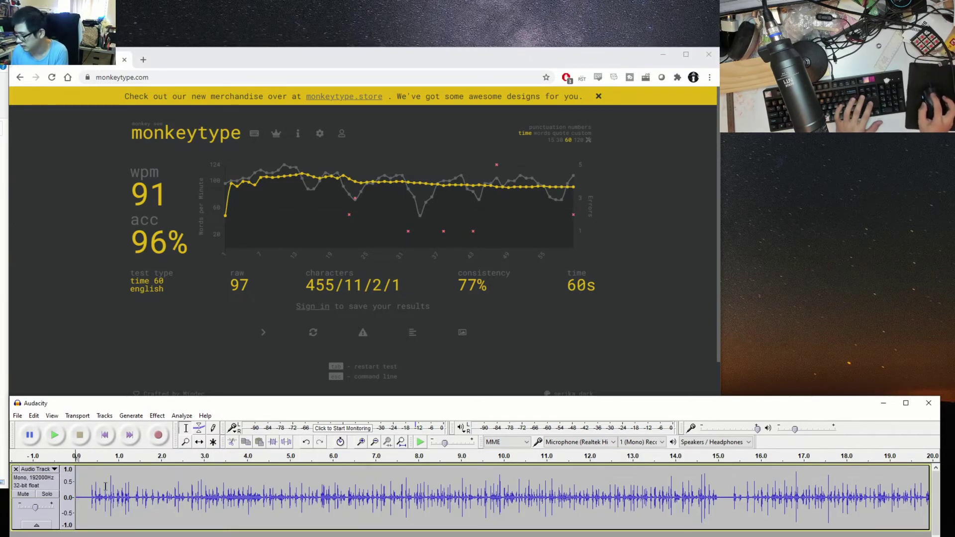
# - Delete everything from 1:01.0 to the end of the recording
pyautogui.press('End')
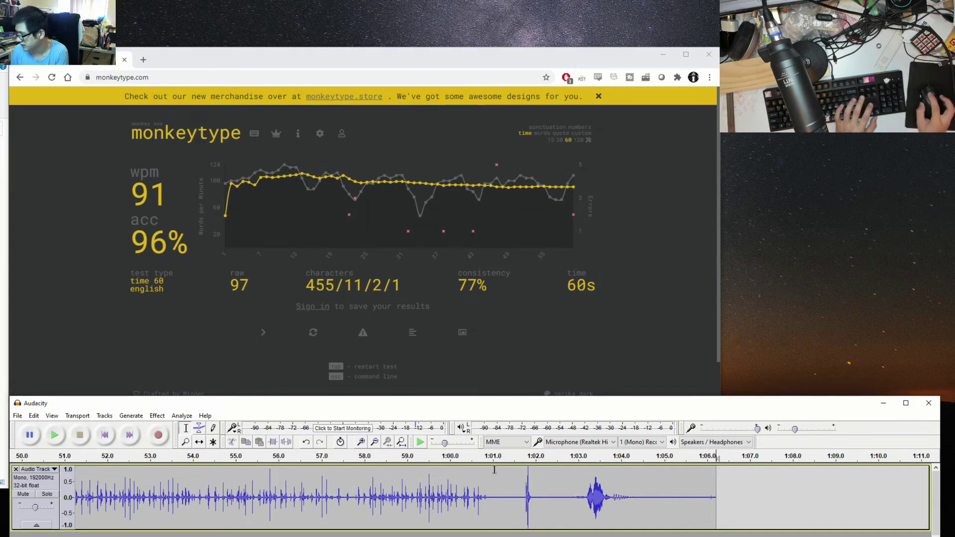
pyautogui.moveTo(494, 470); pyautogui.dragTo(721, 490)
pyautogui.press('Delete')
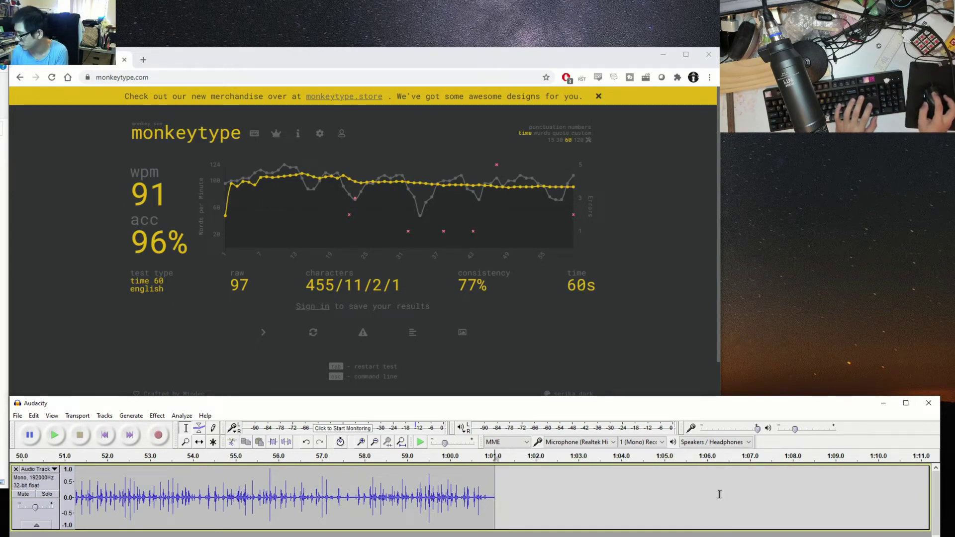
pyautogui.click(572, 493)
pyautogui.click(180, 416)
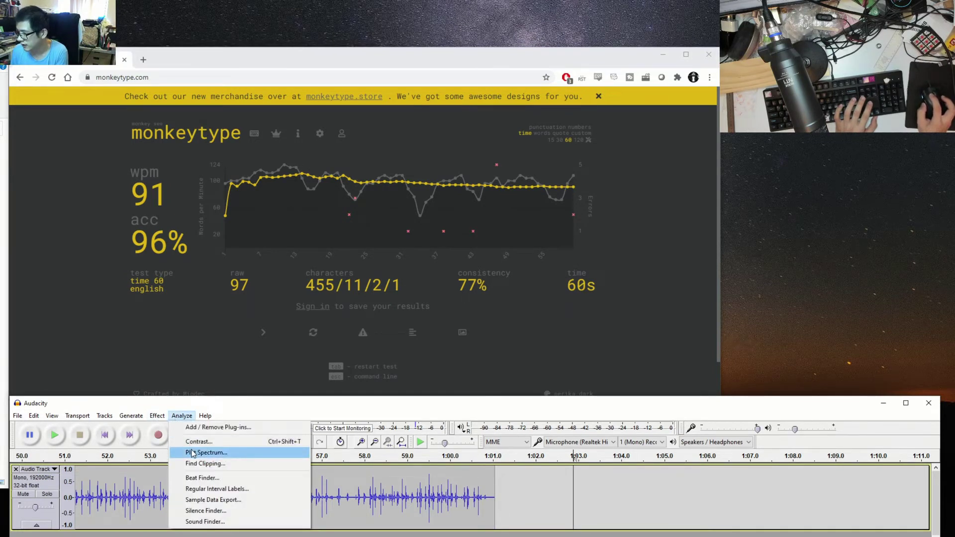
# - Plot the spectrum on a Log frequency axis and widen the analysis window on both sides
pyautogui.click(189, 452)
pyautogui.click(577, 501)
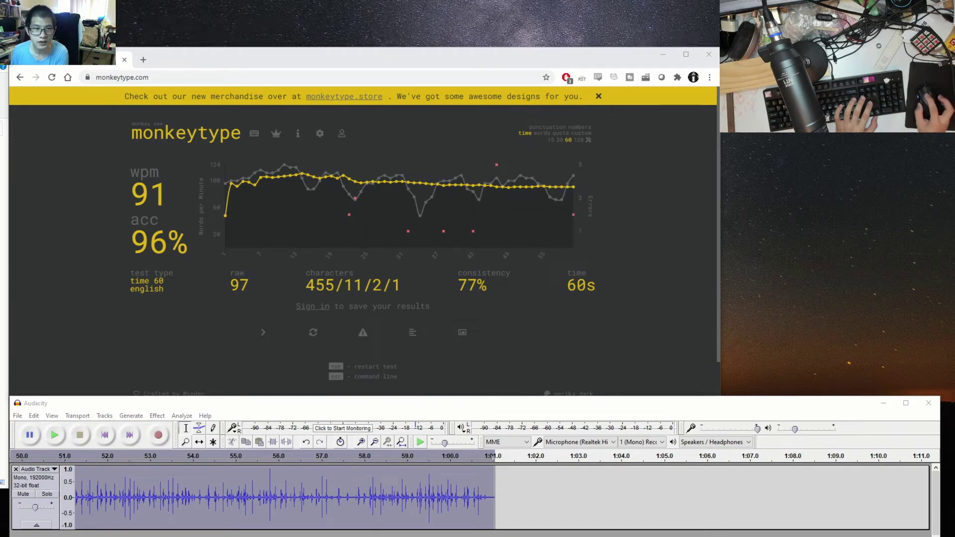
pyautogui.moveTo(0, 193); pyautogui.dragTo(403, 162)
pyautogui.click(433, 384)
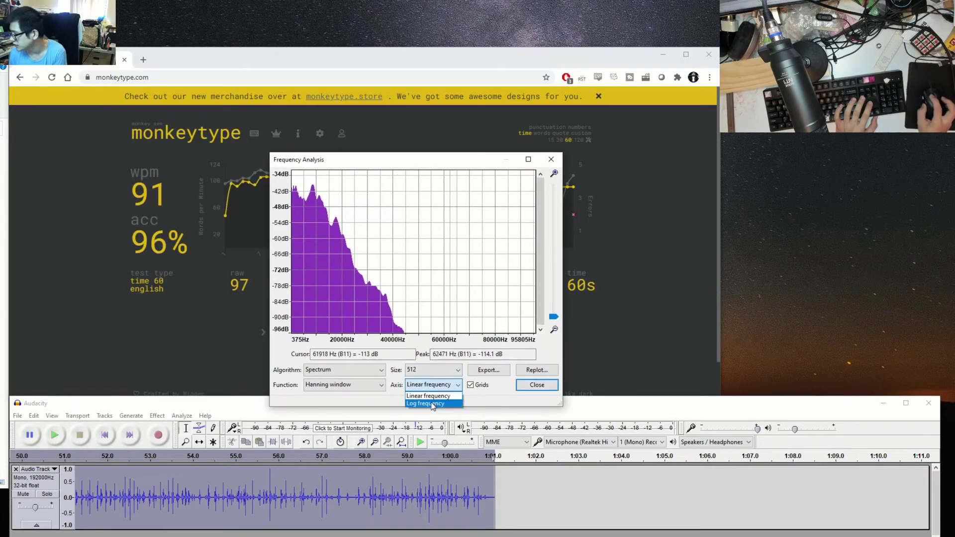
pyautogui.click(427, 399)
pyautogui.moveTo(563, 339); pyautogui.dragTo(934, 339)
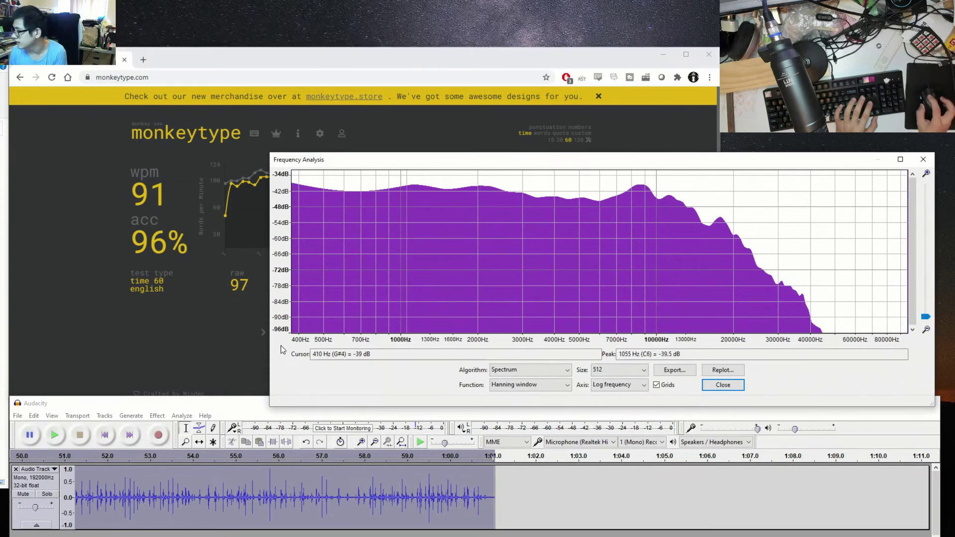
pyautogui.moveTo(269, 341); pyautogui.dragTo(60, 341)
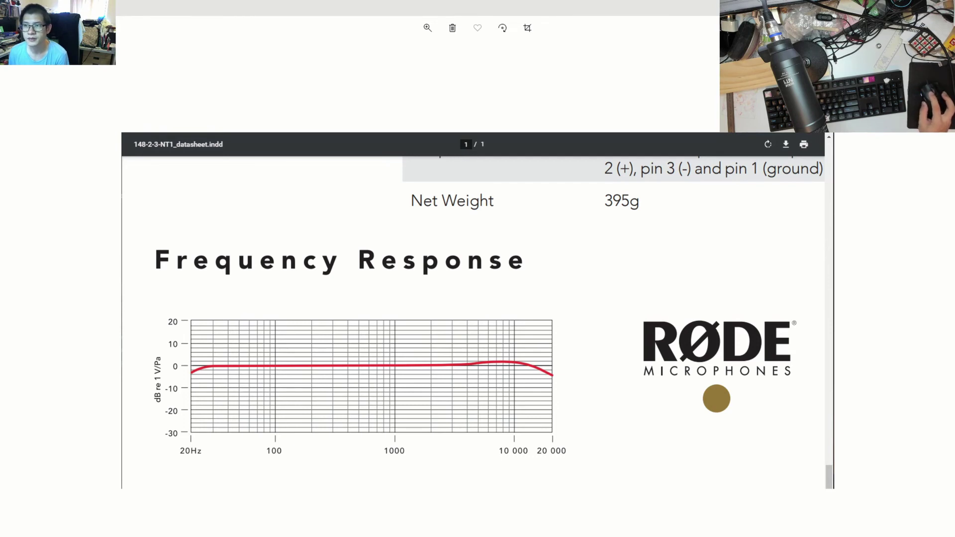
# - Move the Frequency Analysis window up and restore the RodeNT1.png Photos viewer to a smaller size beside it
pyautogui.hotkey('alt', 'Tab')
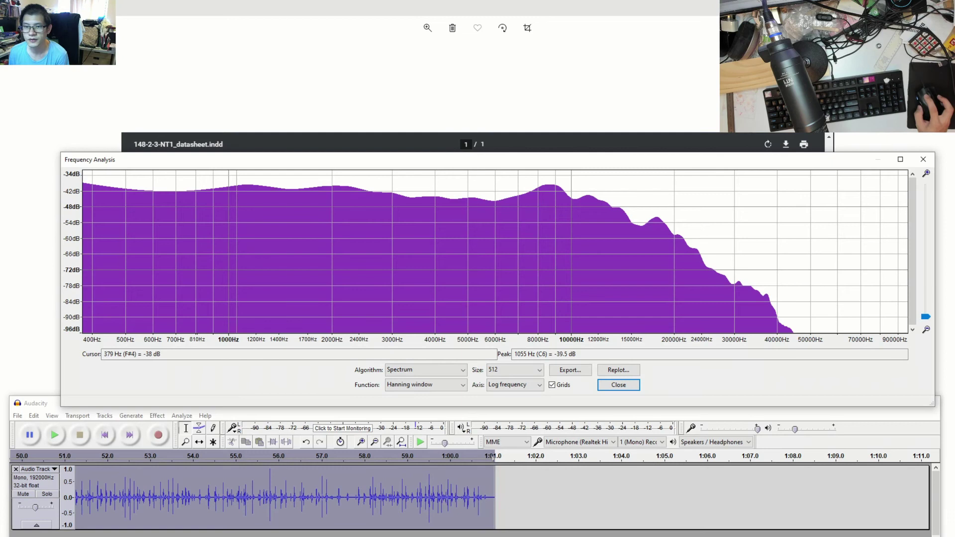
pyautogui.hotkey('alt', 'Tab')
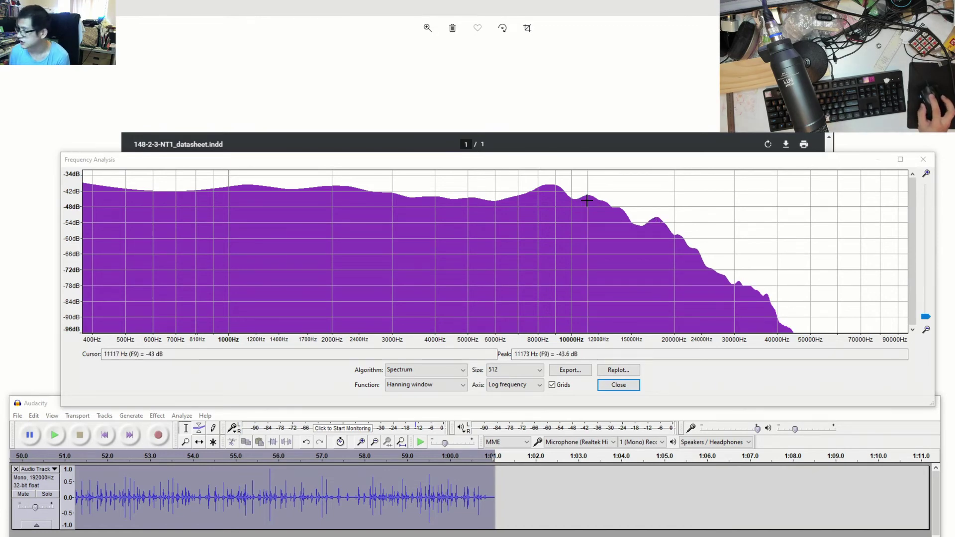
pyautogui.moveTo(565, 160); pyautogui.dragTo(565, 51)
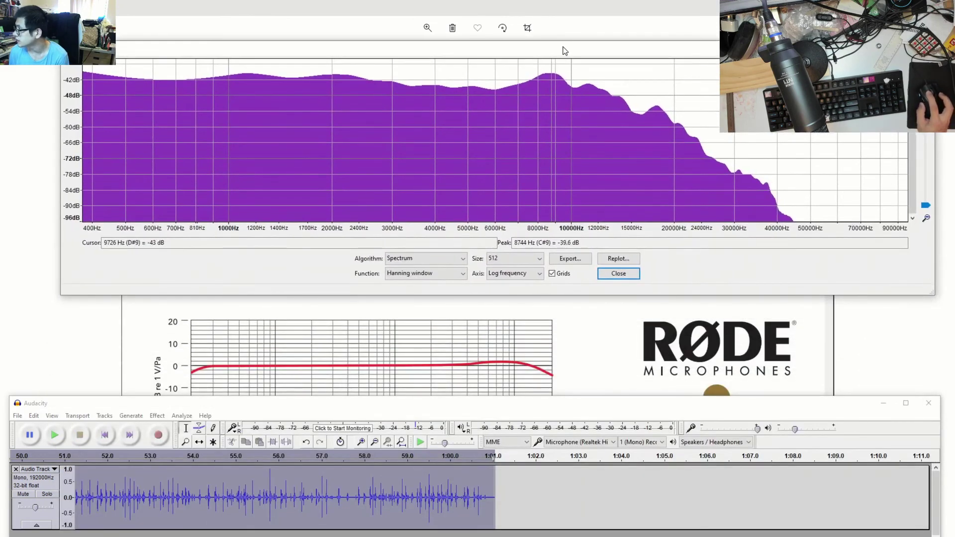
pyautogui.doubleClick(638, 7)
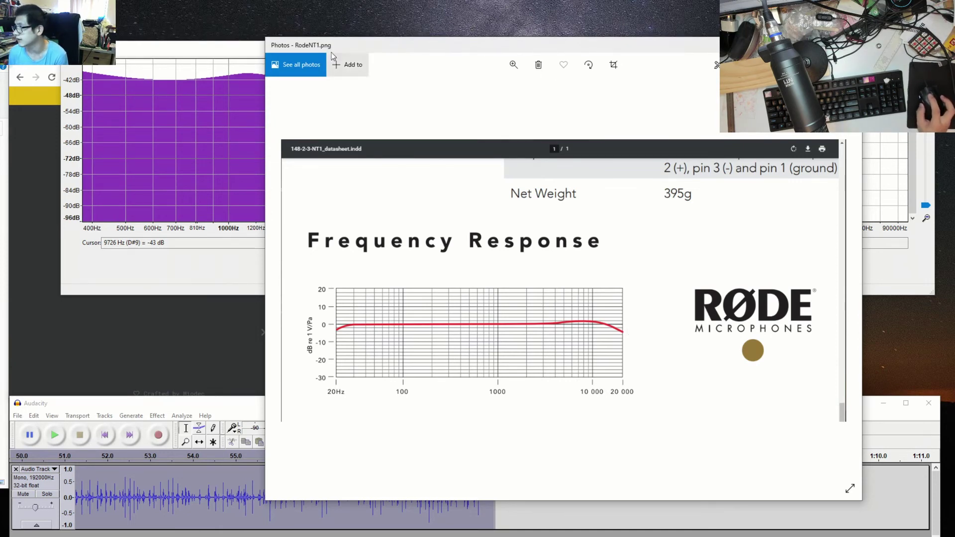
# - Bring the Frequency Analysis spectrum window in front of the RØDE NT1 chart
pyautogui.click(244, 55)
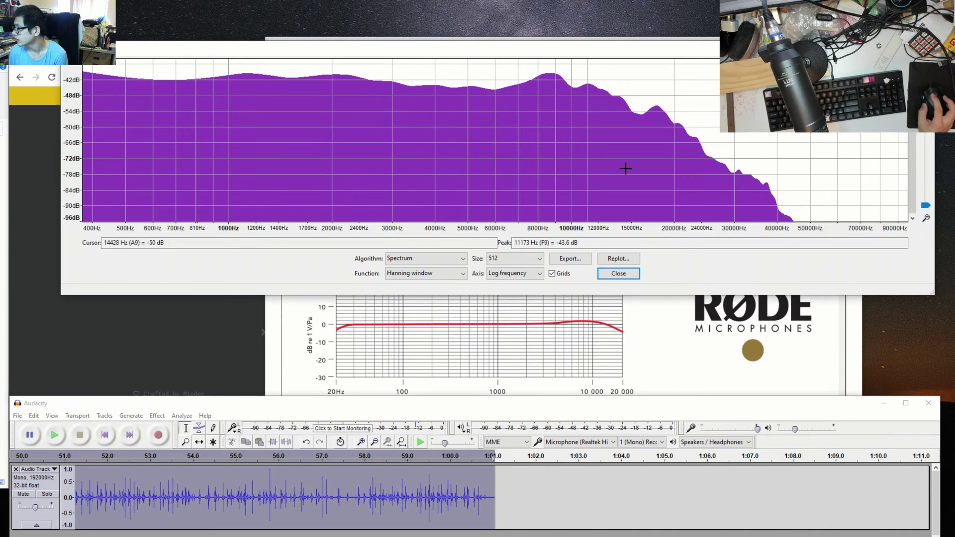